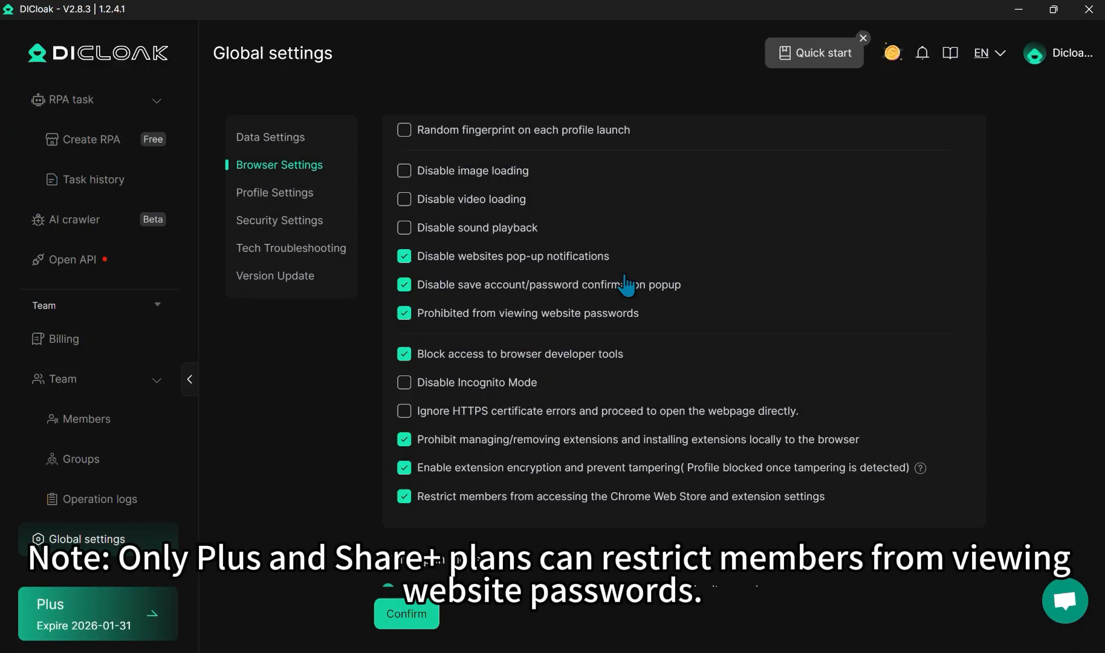
Step: Save Team A's Browser > Profiles permissions with Edit profile and View account password left unticked
left_click(103, 459)
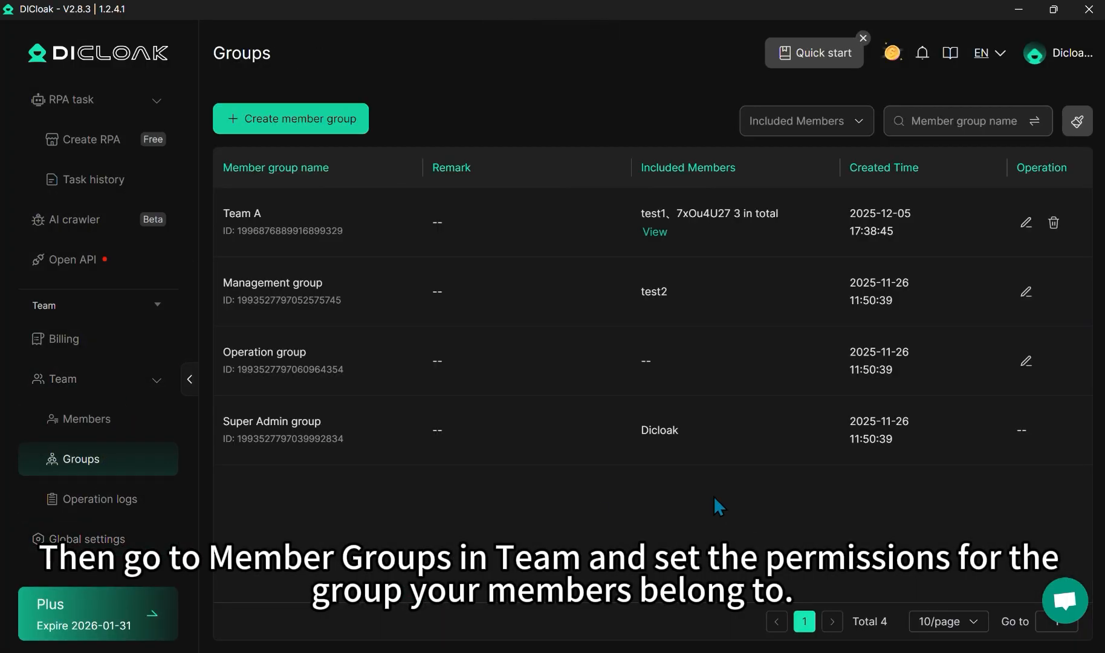
left_click(657, 237)
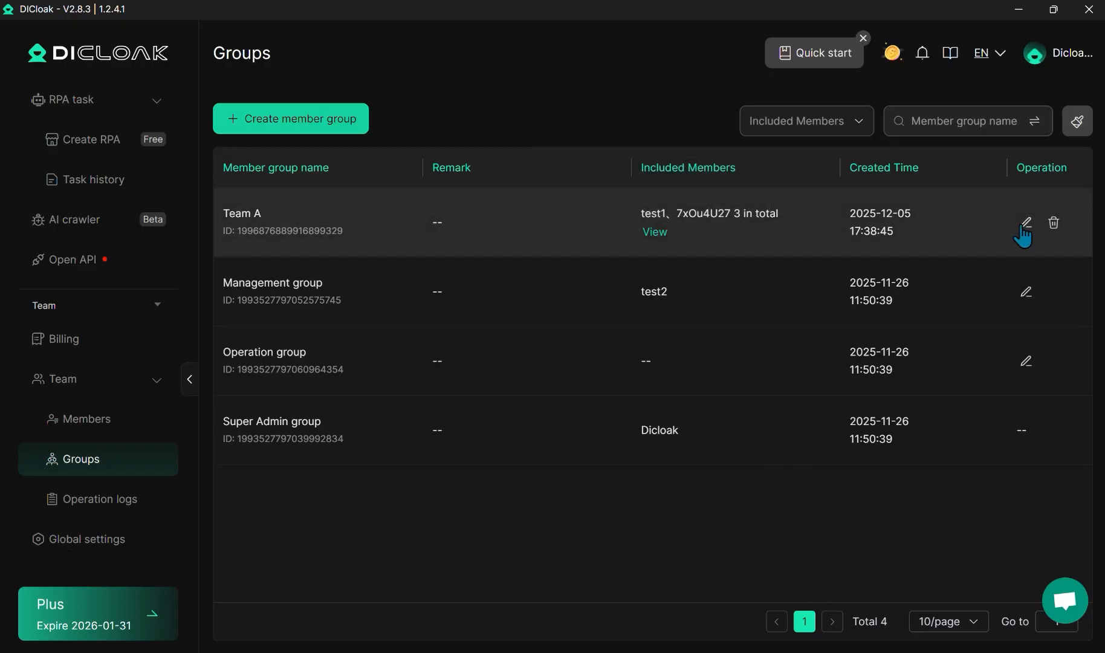
left_click(1022, 226)
scroll(387, 404, "up", 1)
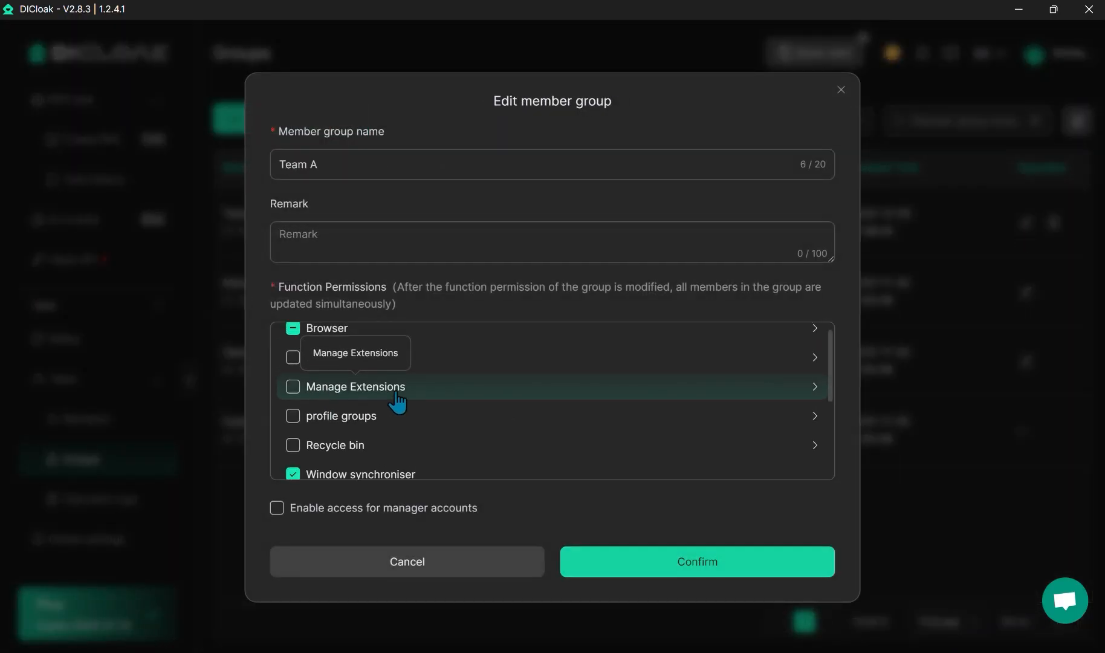
left_click(424, 342)
left_click(652, 344)
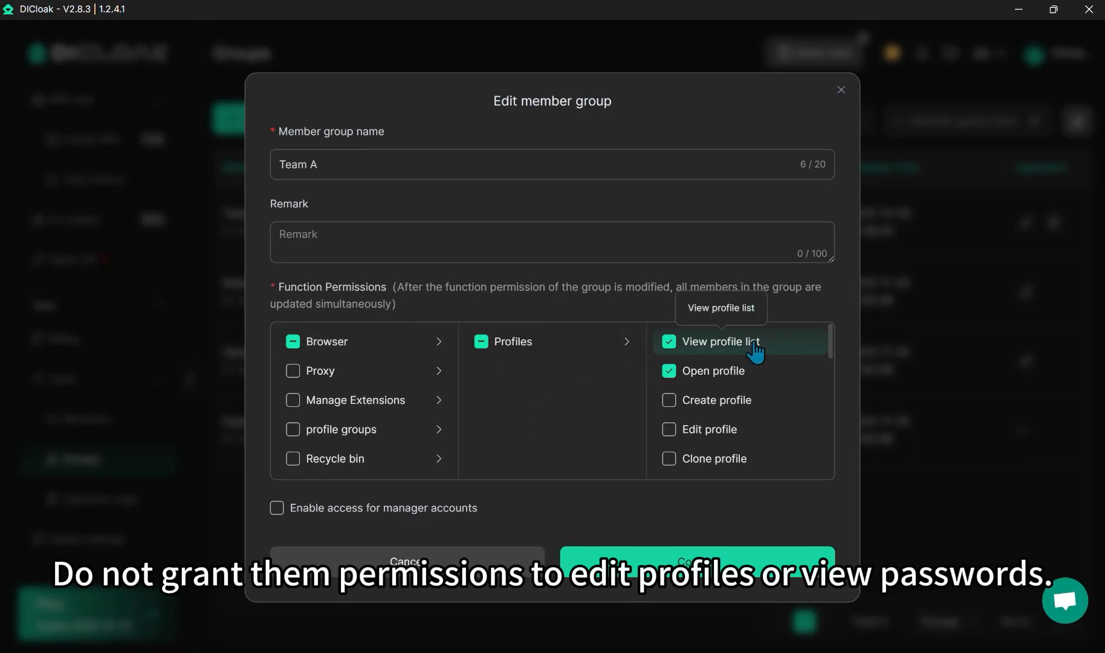
scroll(747, 393, "down", 3)
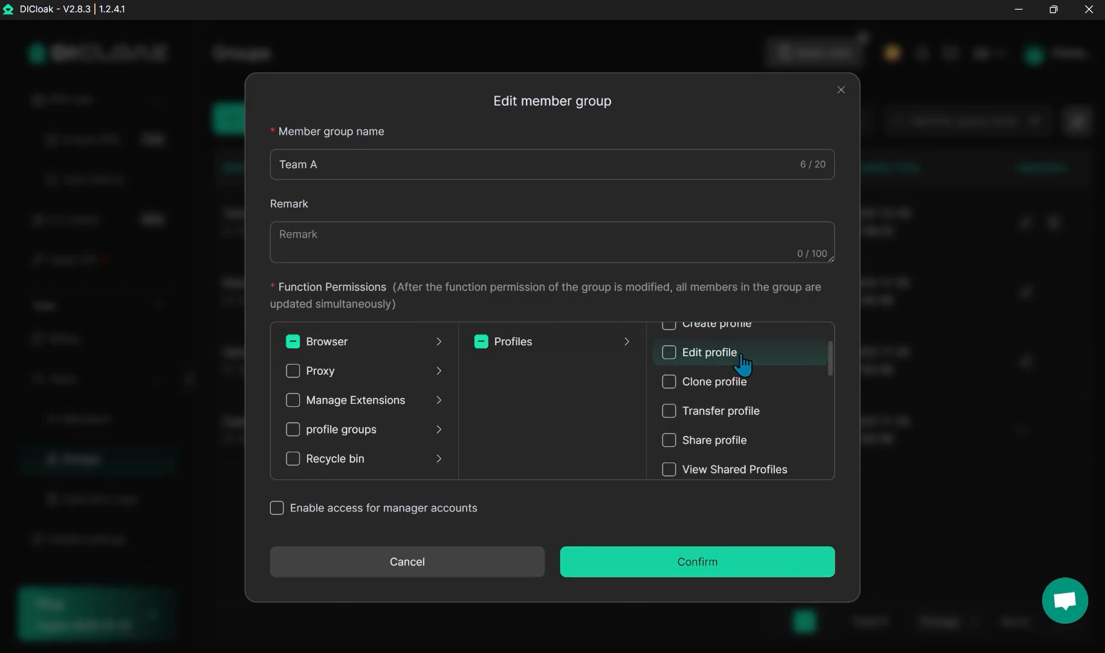
scroll(742, 363, "down", 5)
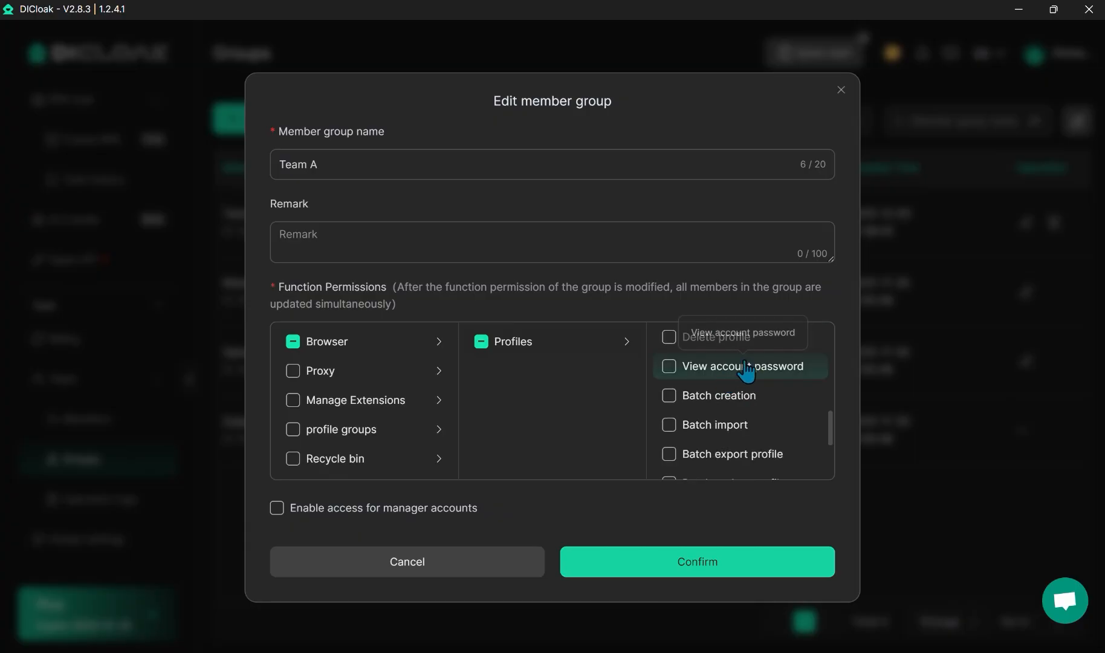
scroll(748, 370, "down", 5)
left_click(704, 564)
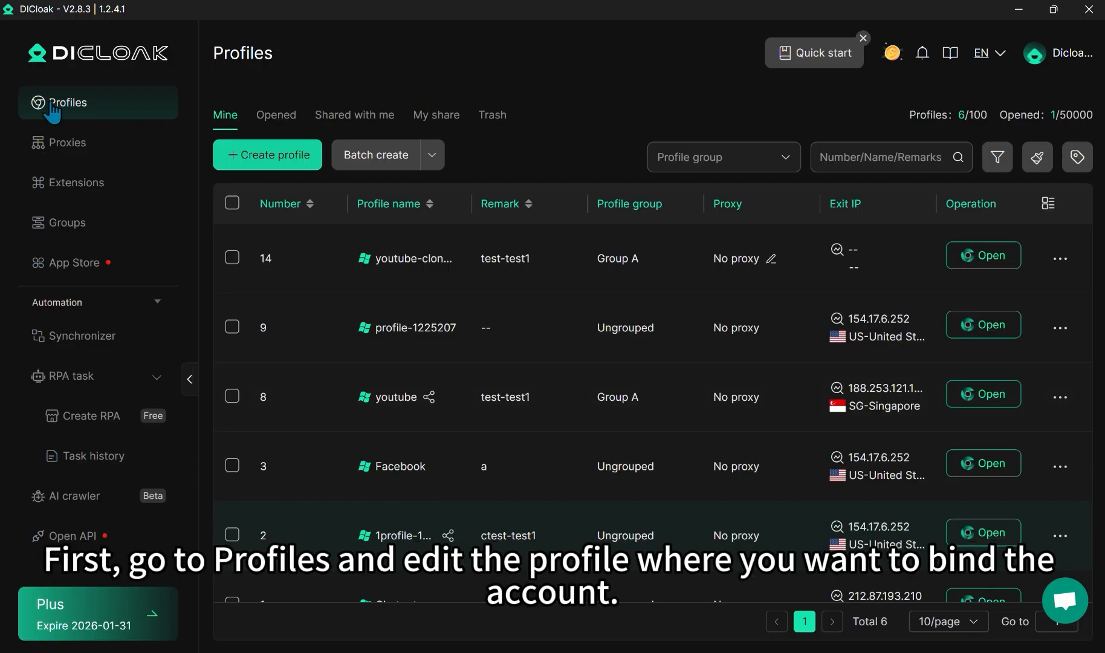
Step: Edit profile youtube-clone-1 and add a linked account of type 'Other accounts (custom)'
left_click(1059, 260)
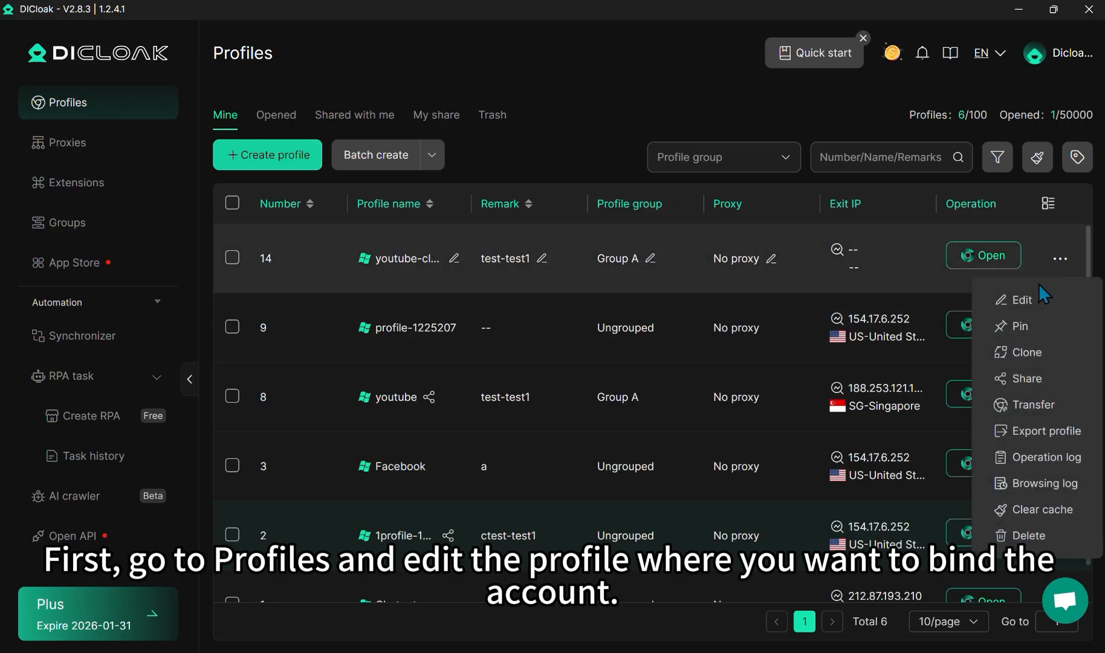
left_click(1013, 300)
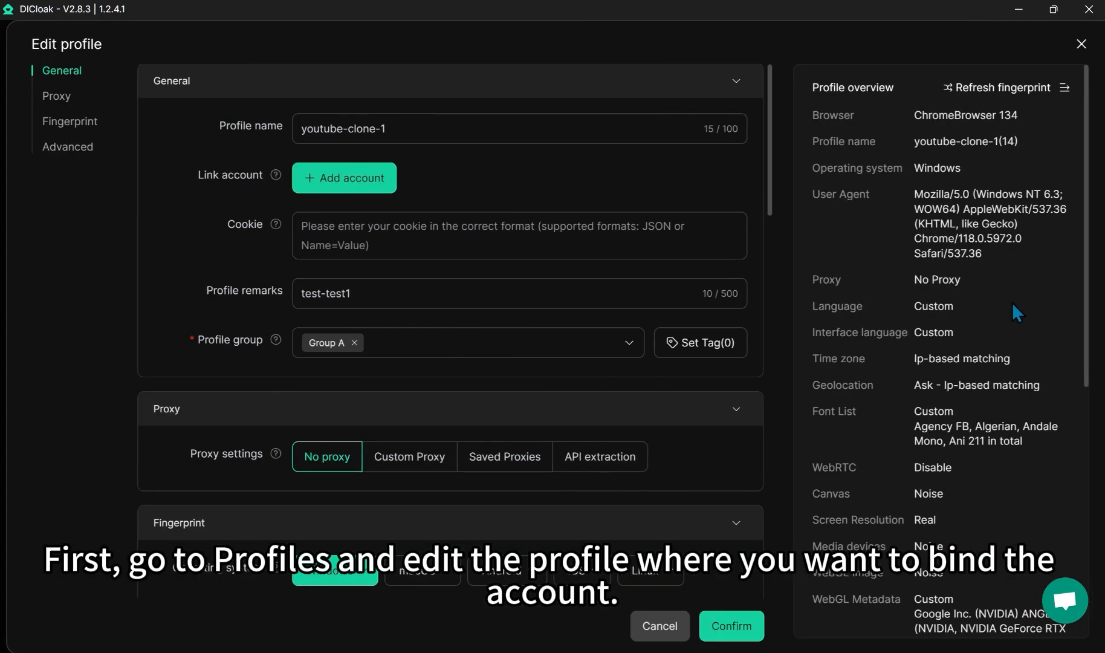
left_click(317, 186)
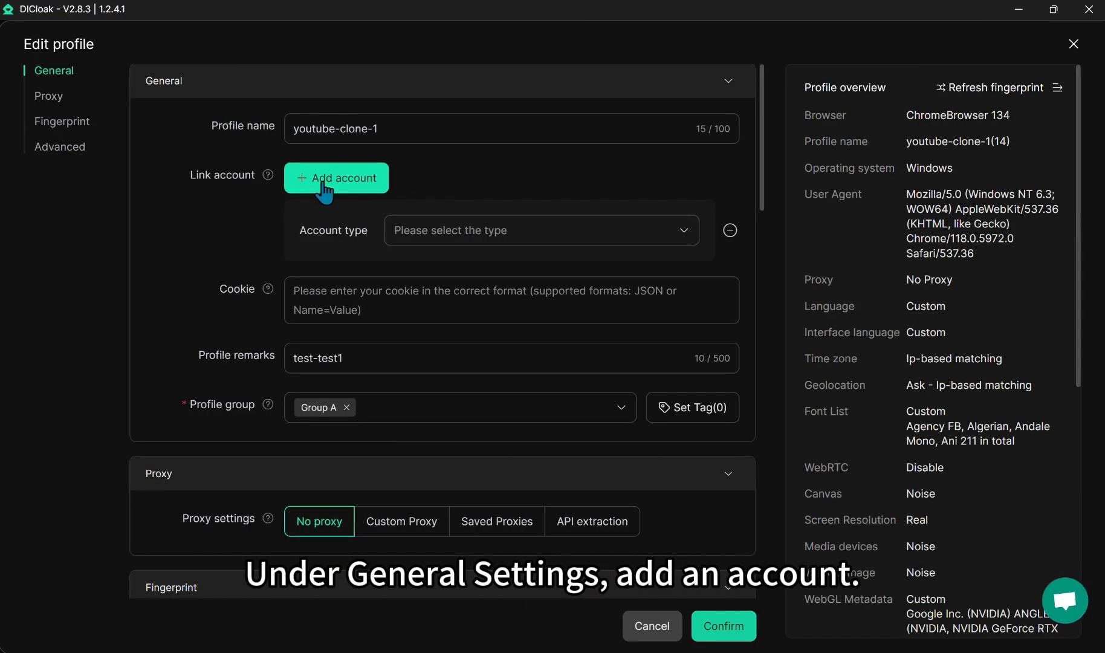
left_click(486, 230)
scroll(510, 353, "down", 8)
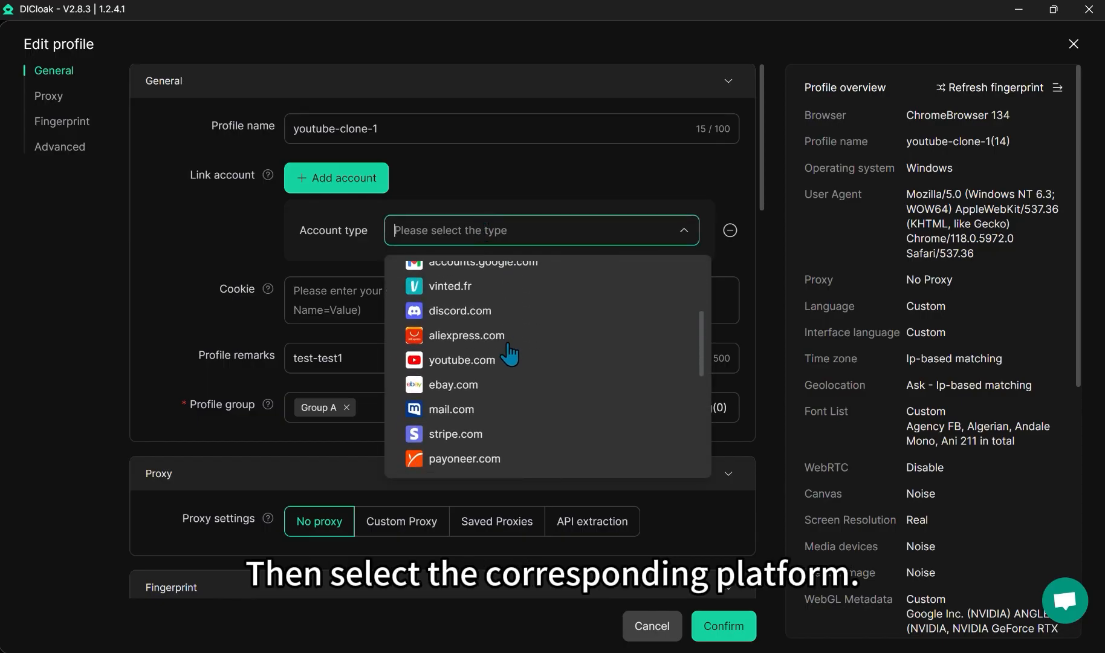
scroll(505, 362, "up", 8)
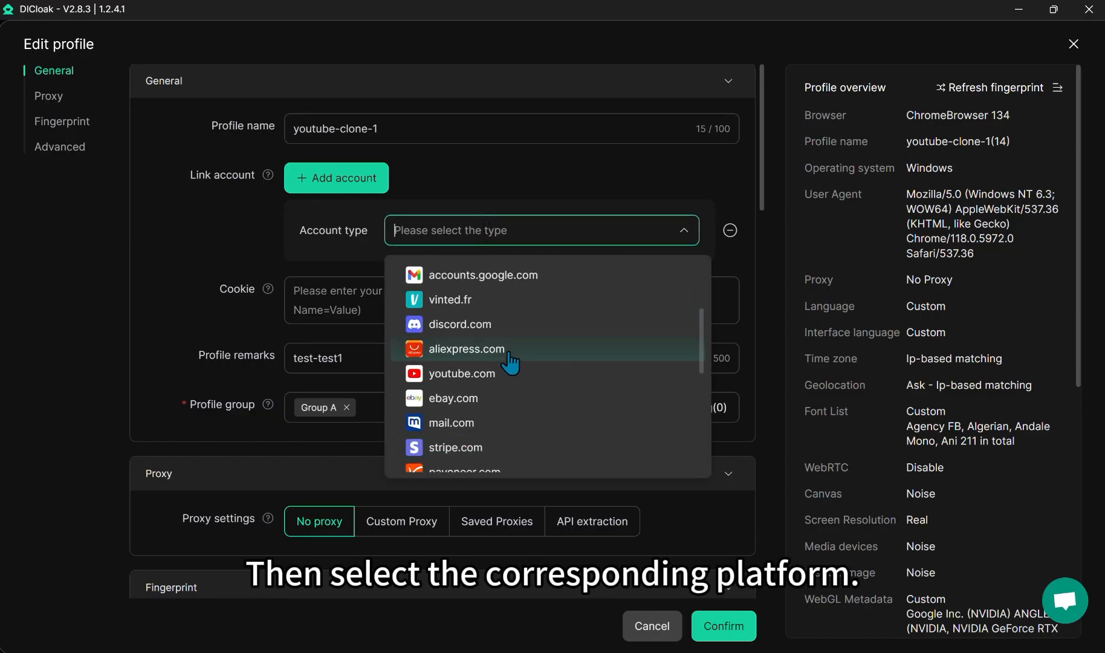
left_click(441, 274)
left_click(437, 280)
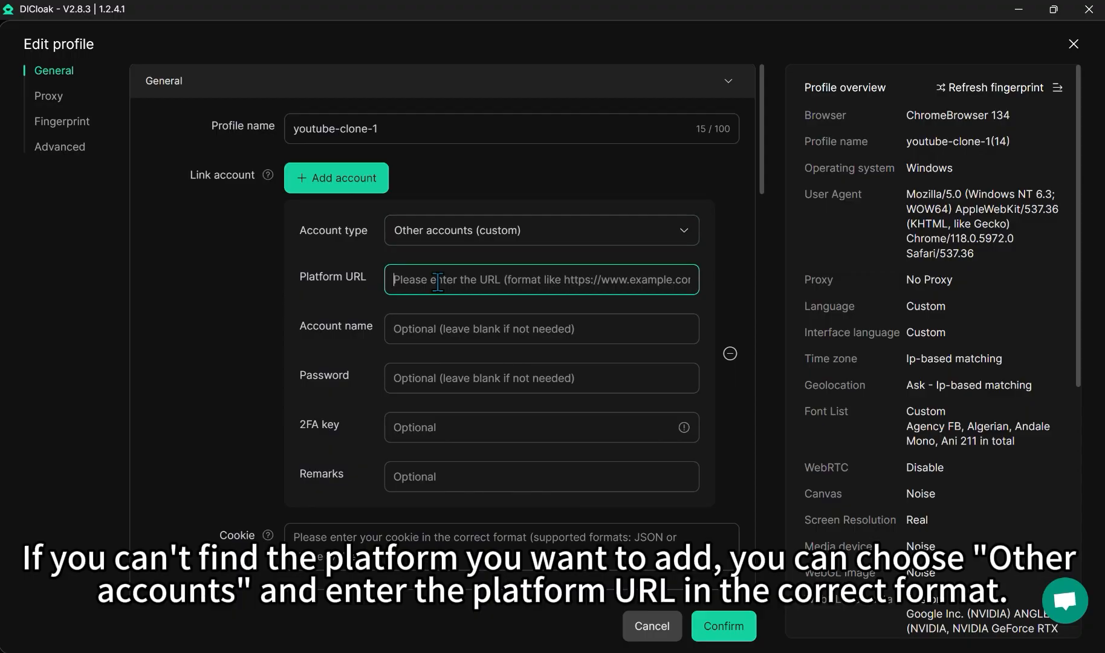
type("https://www.maloum.com/")
left_click(461, 329)
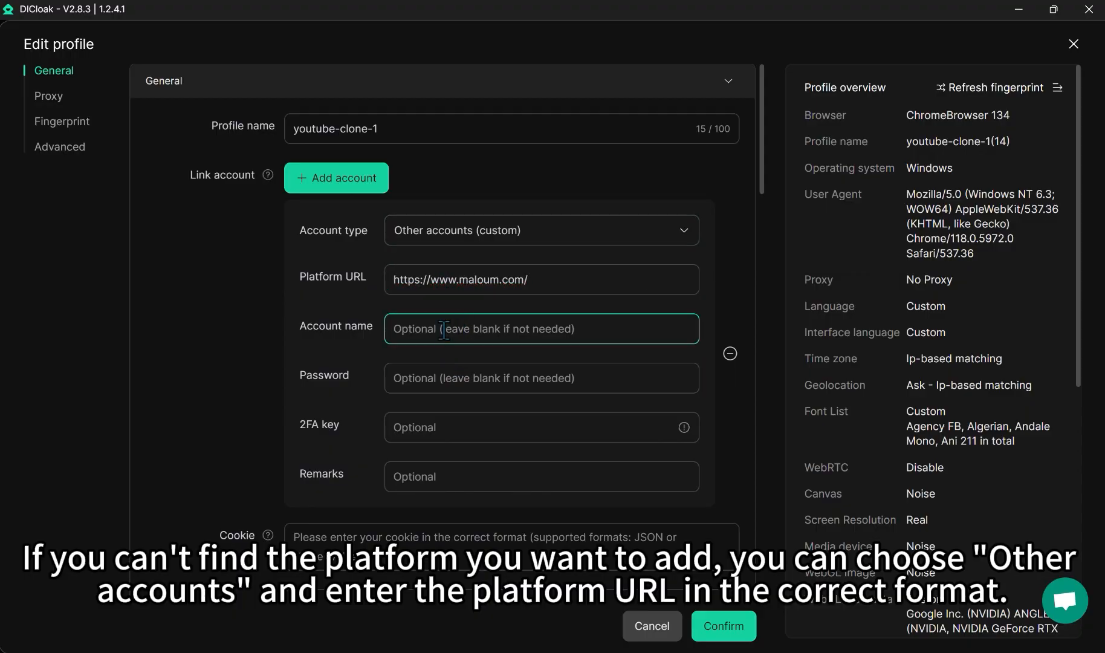
type("te")
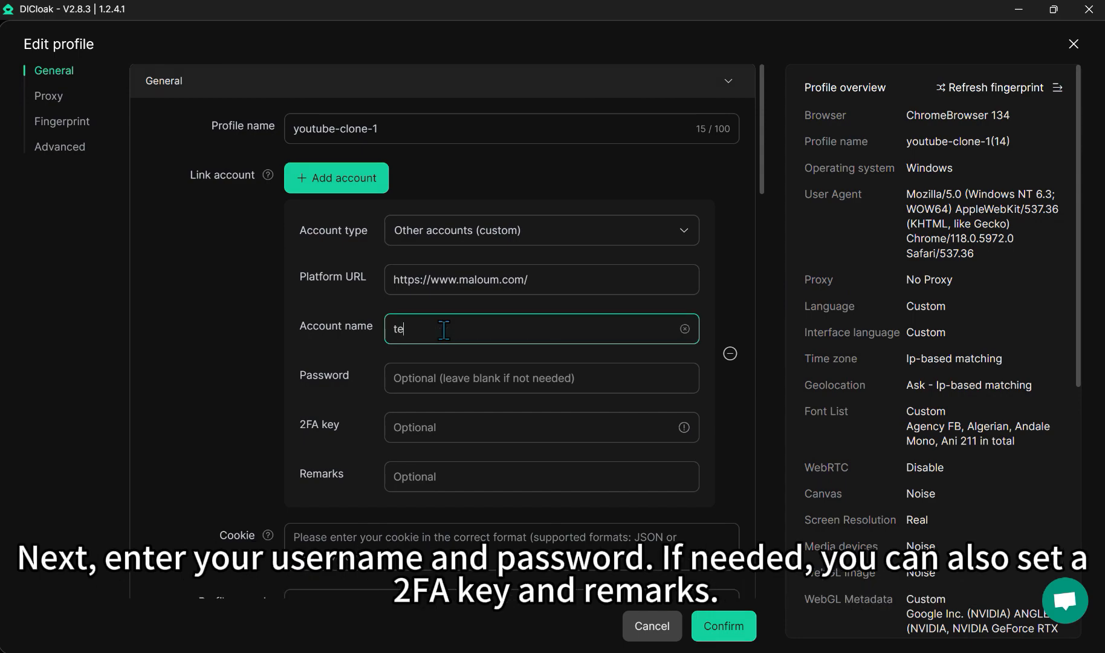
type("st1")
left_click(449, 379)
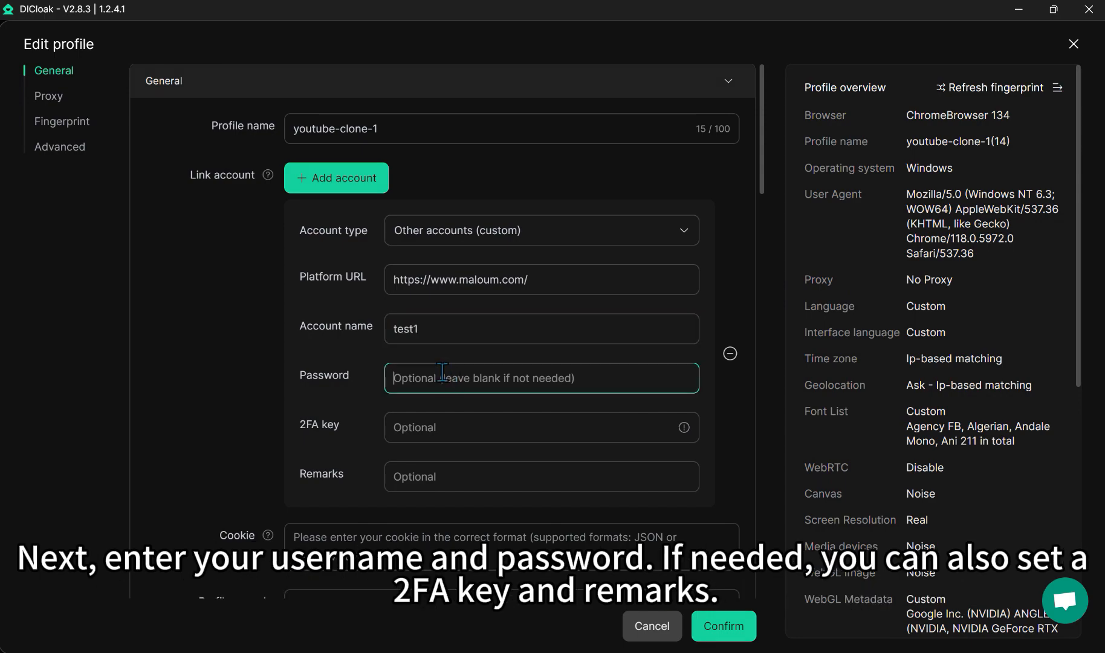
type("test1")
left_click(433, 426)
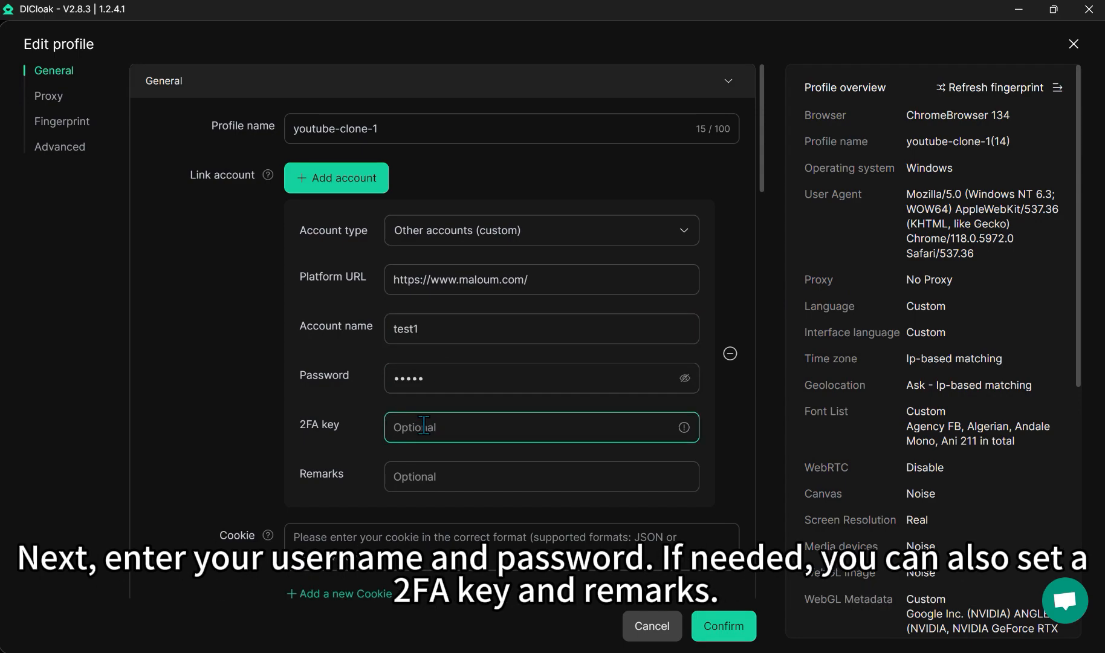
left_click(425, 476)
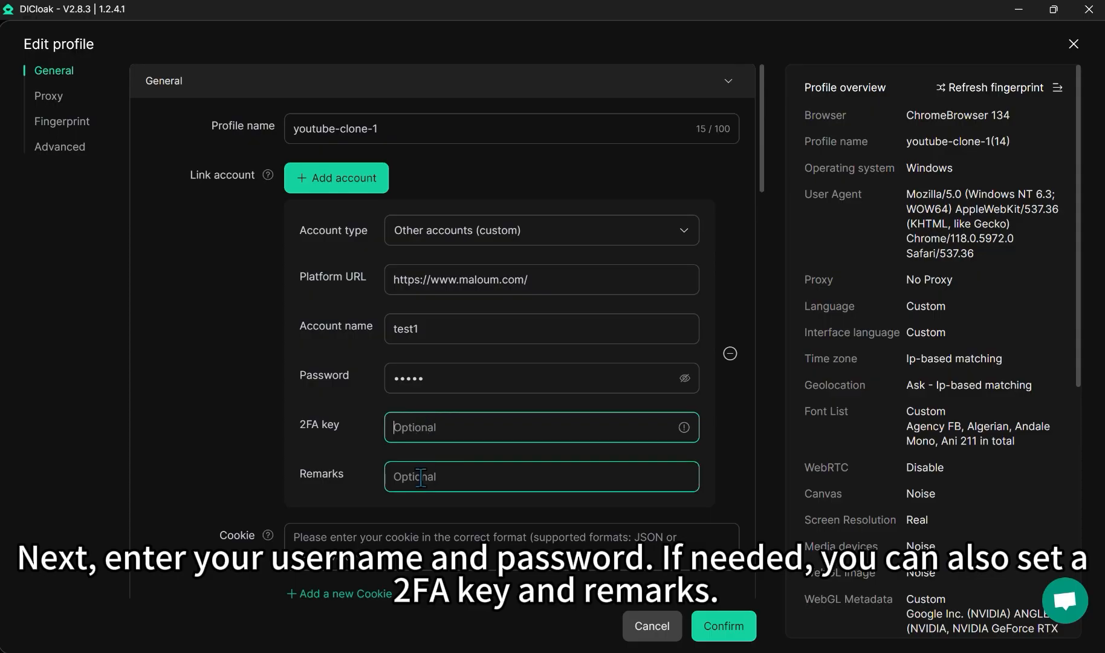
left_click(362, 179)
Step: Add an instagram.com account with account name test1 and its password
left_click(495, 242)
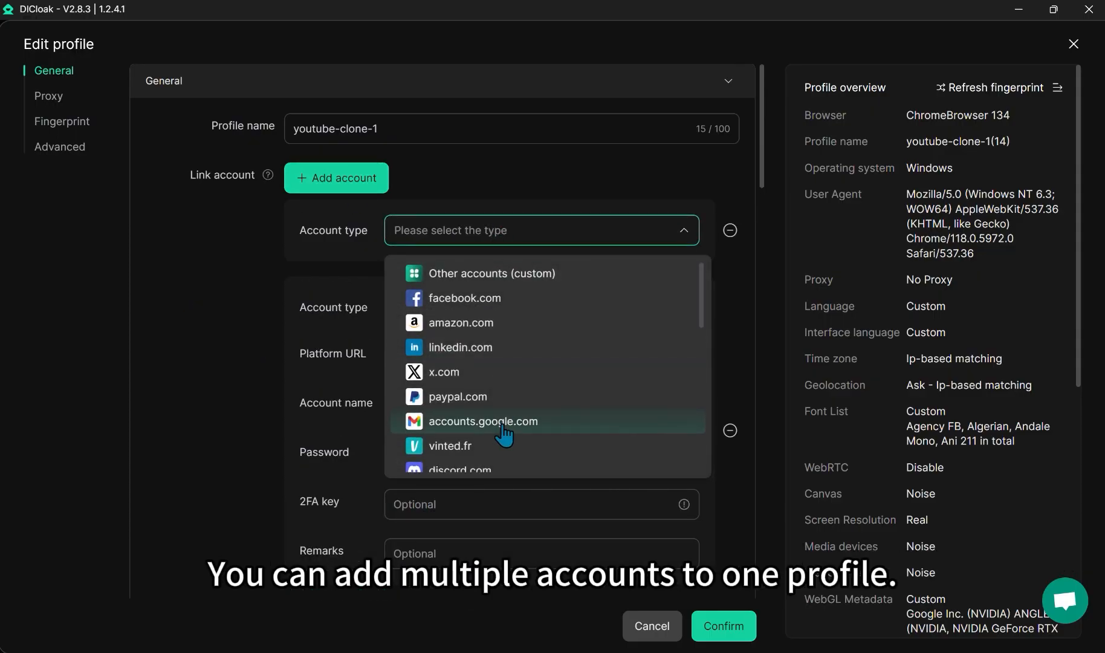
scroll(503, 435, "down", 5)
left_click(486, 434)
left_click(486, 284)
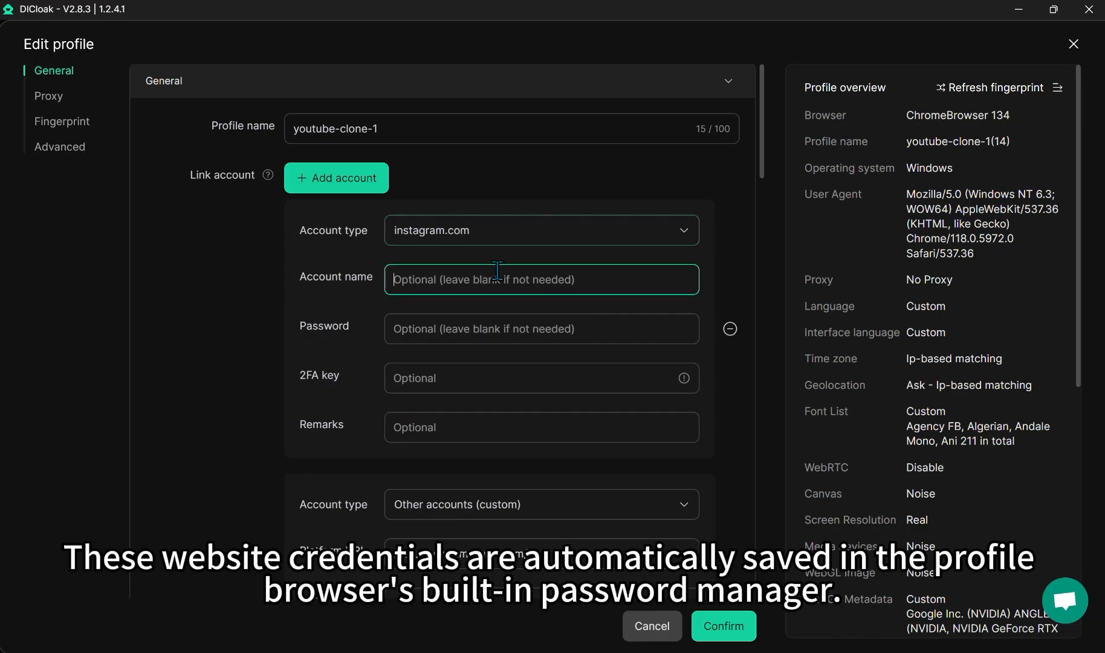
type("test1")
key("Tab")
type("12345")
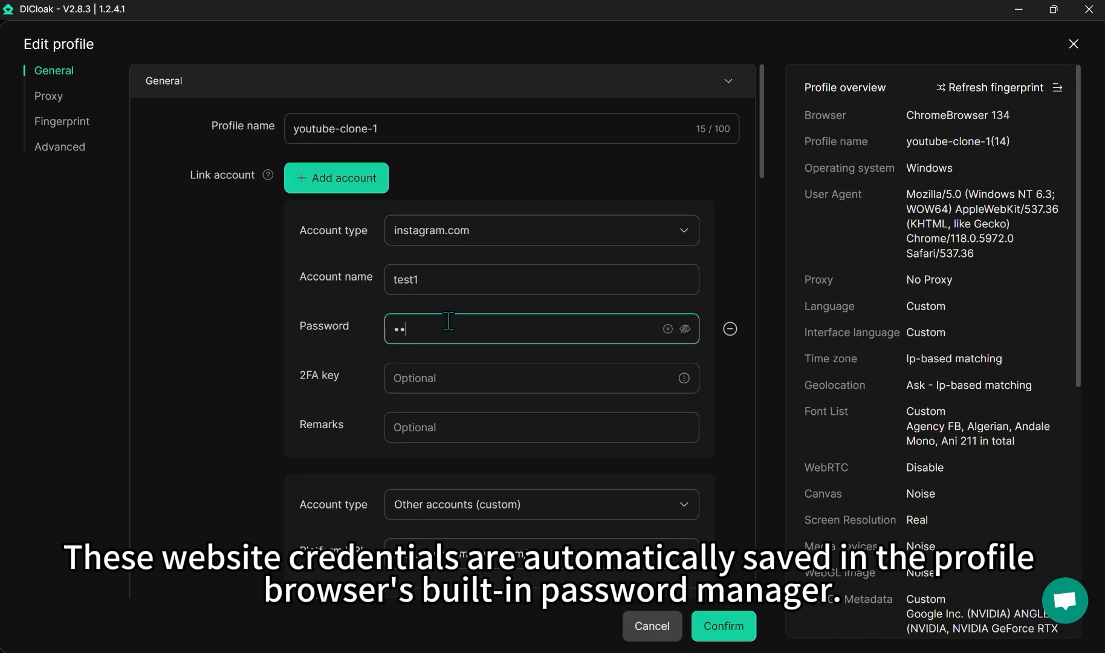
left_click(268, 435)
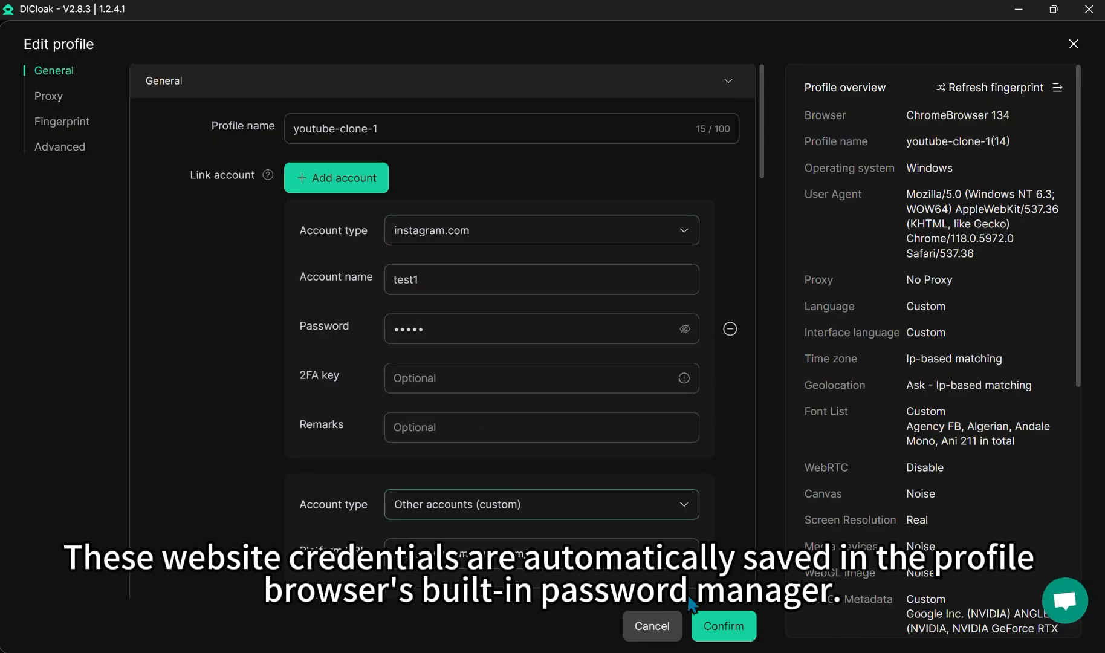
Step: Save the youtube-clone-1 profile changes and launch the profile
left_click(724, 629)
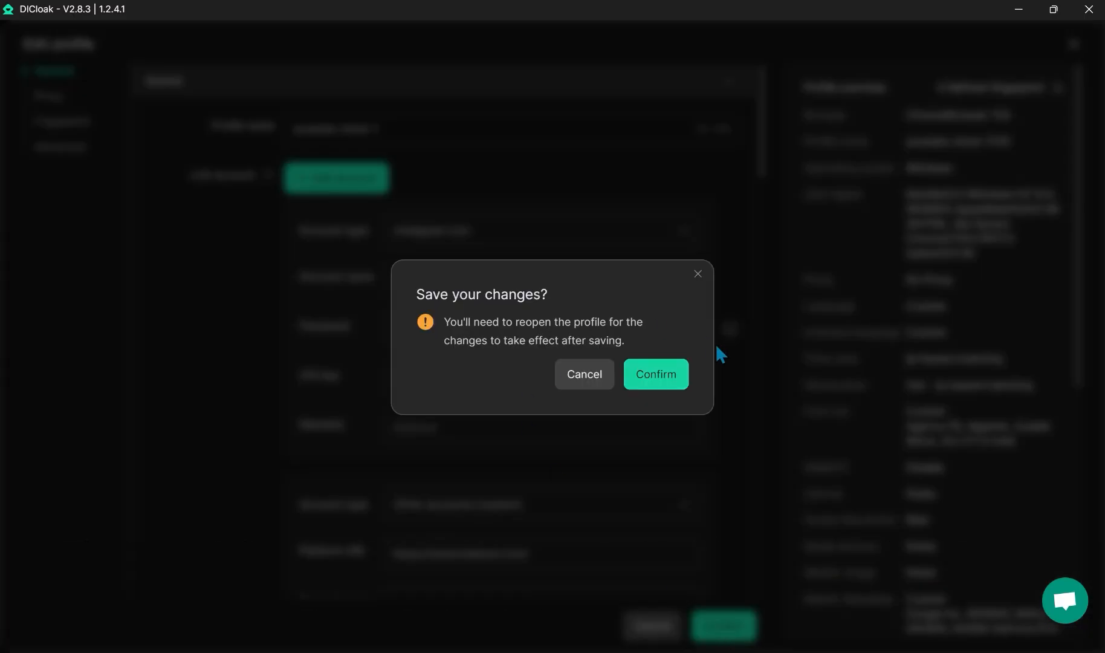
left_click(656, 376)
left_click(984, 255)
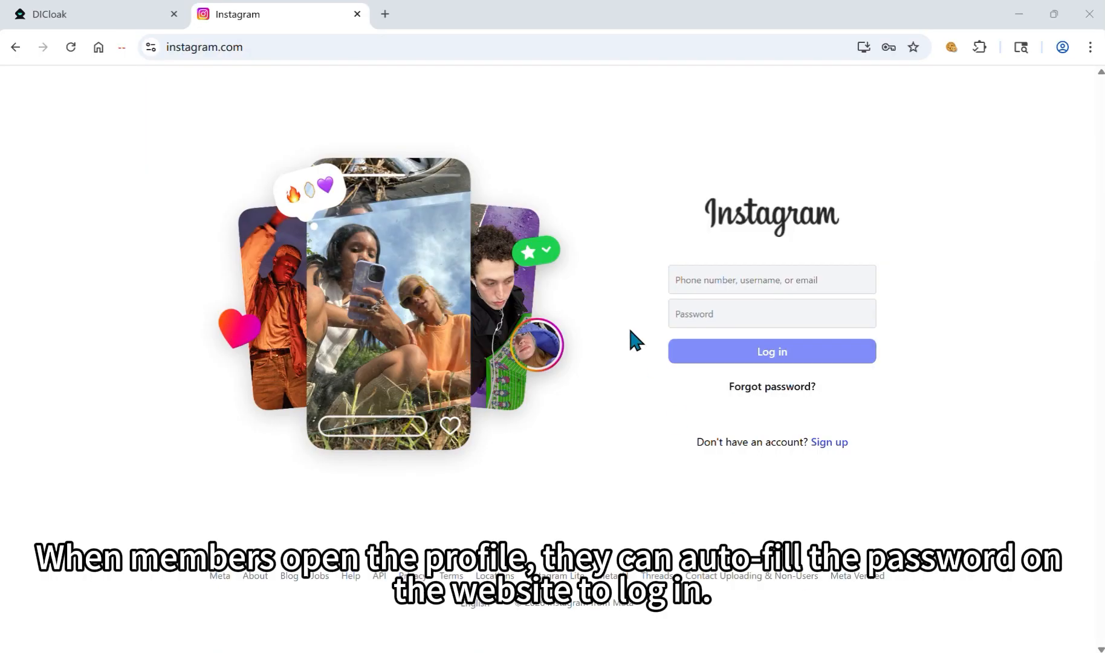
Step: Autofill the saved test1 Instagram login and try to reveal its password
left_click(701, 281)
left_click(840, 320)
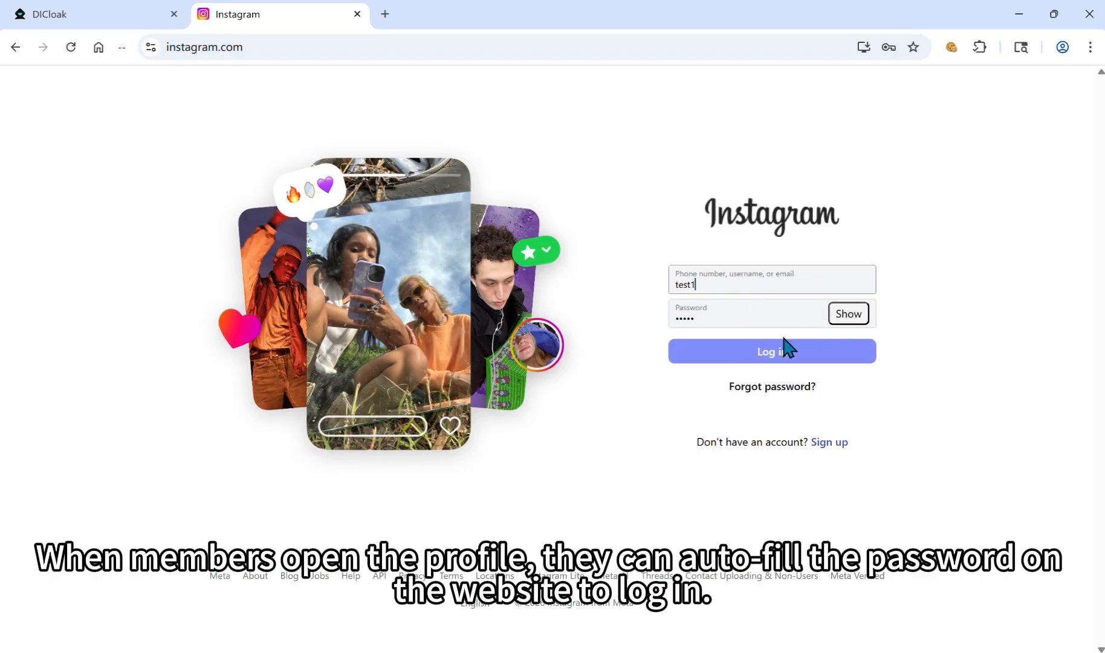
left_click(847, 315)
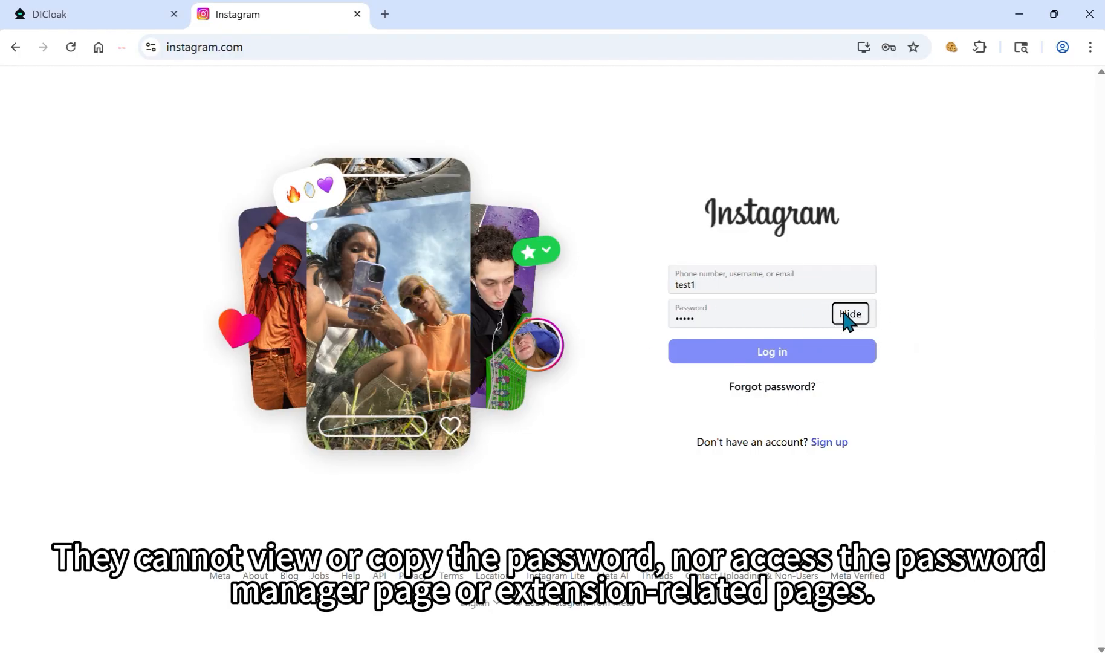
Step: Check that the Password Manager and Chrome Web Store pages are blocked, then return to Instagram
left_click(1090, 47)
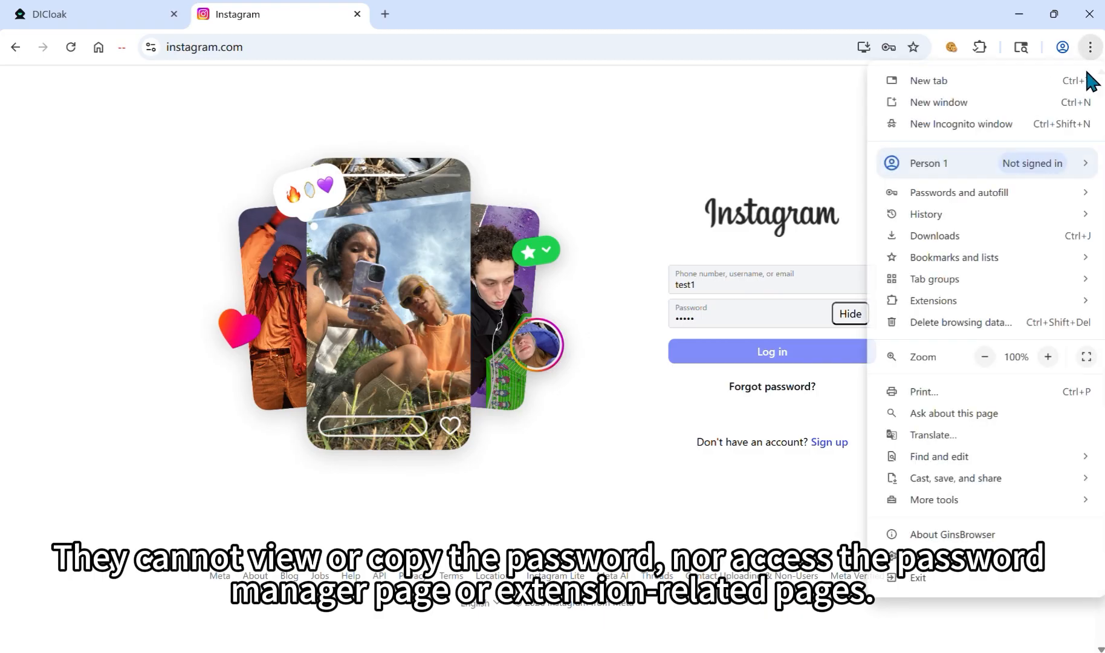
mouse_move(937, 194)
left_click(750, 191)
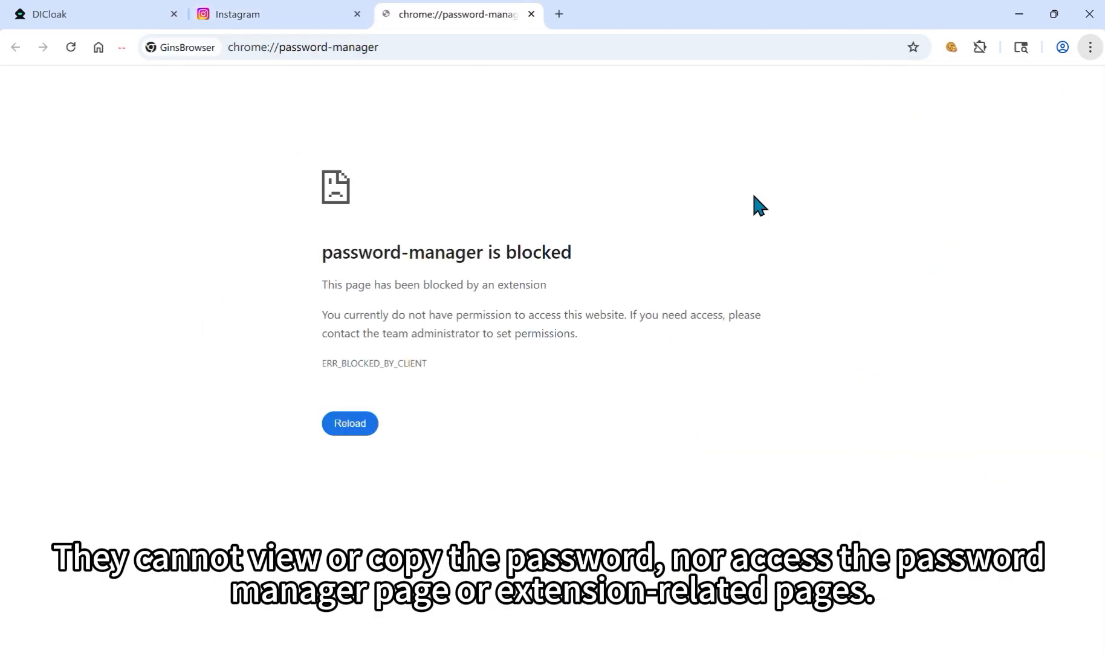
left_click(1091, 47)
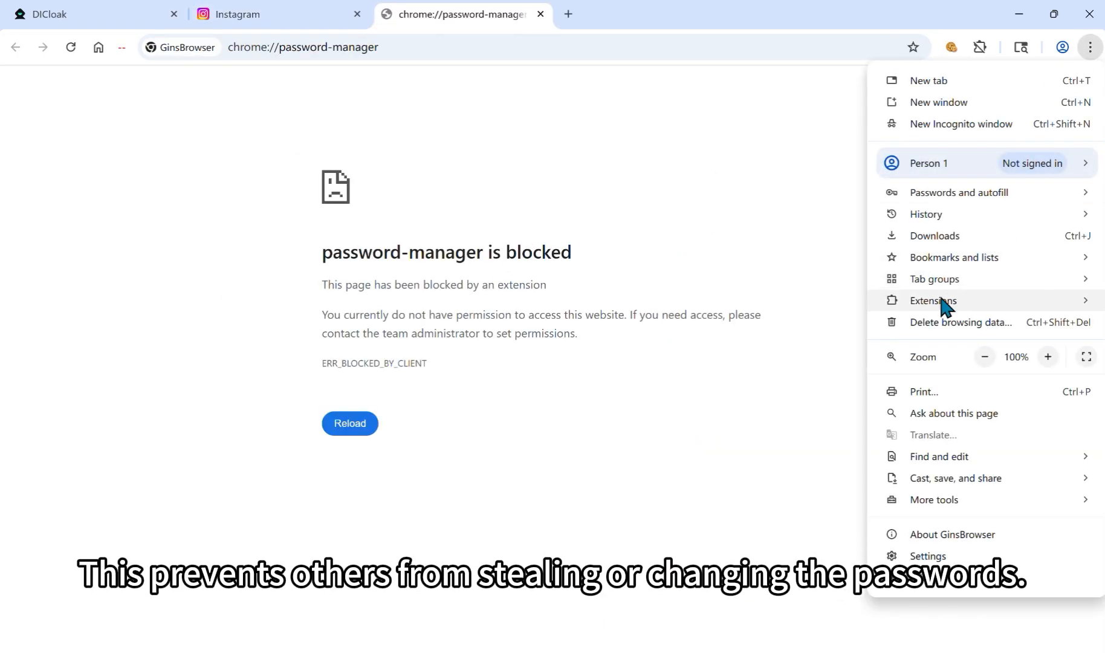
mouse_move(943, 306)
left_click(795, 296)
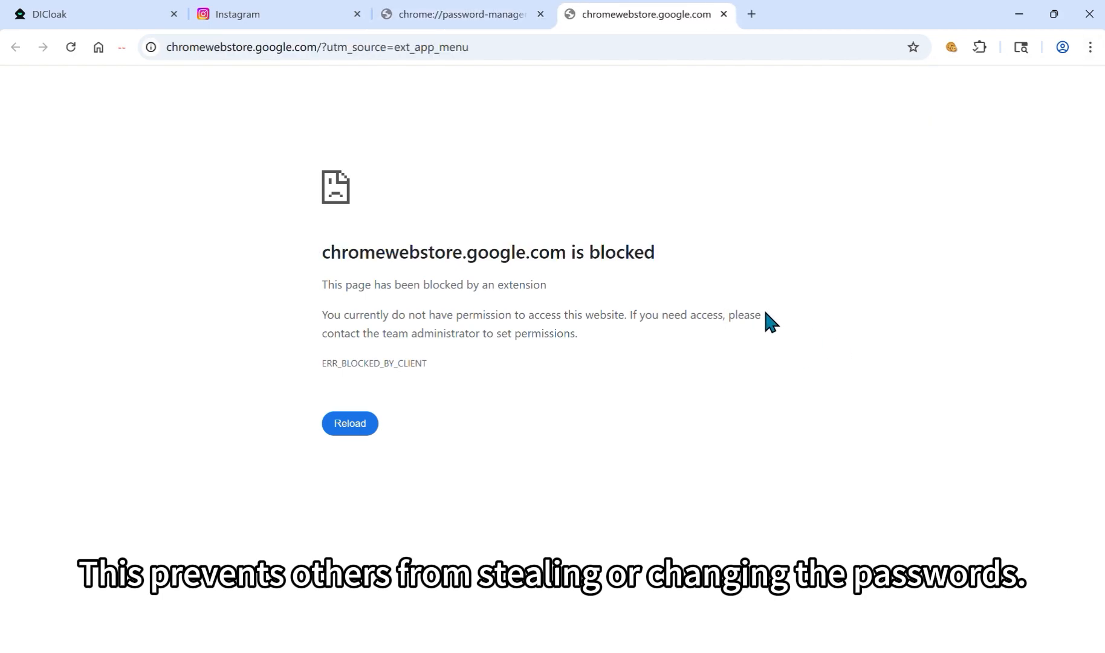
left_click(247, 9)
right_click(621, 190)
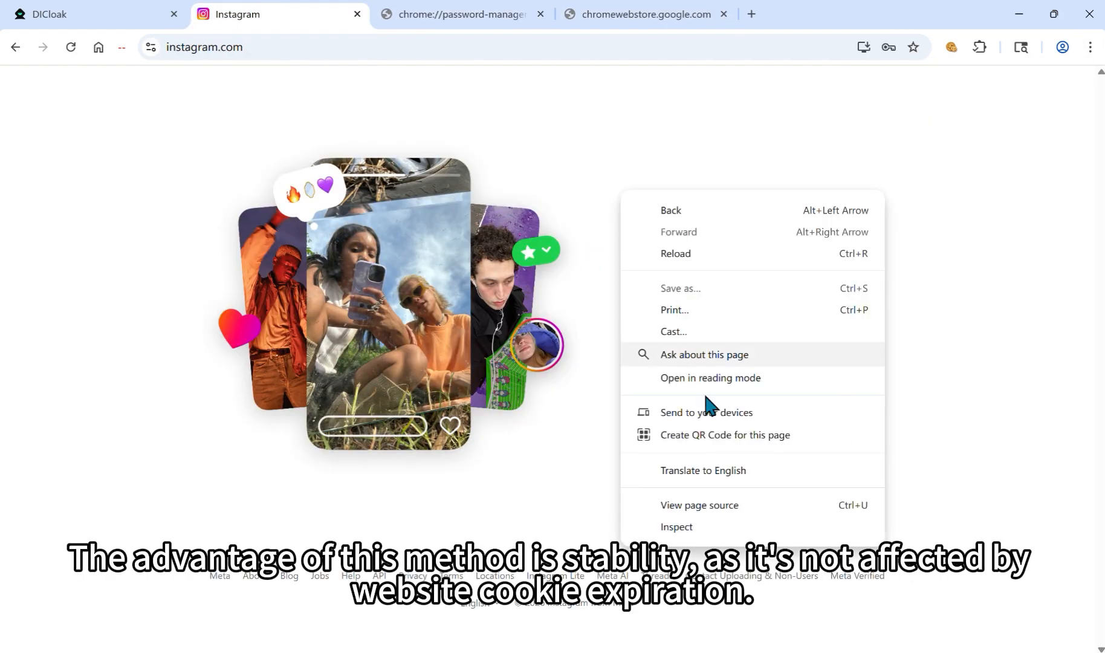
Step: Export the Instagram cookies to a file with Cookie Editor
left_click(681, 523)
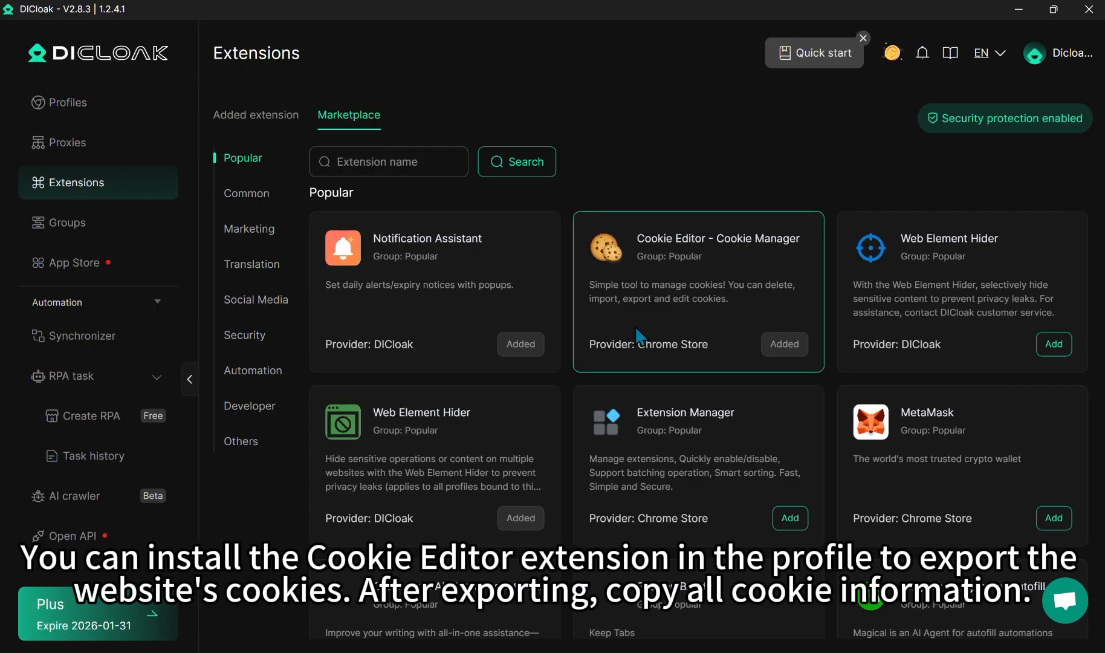
left_click(261, 120)
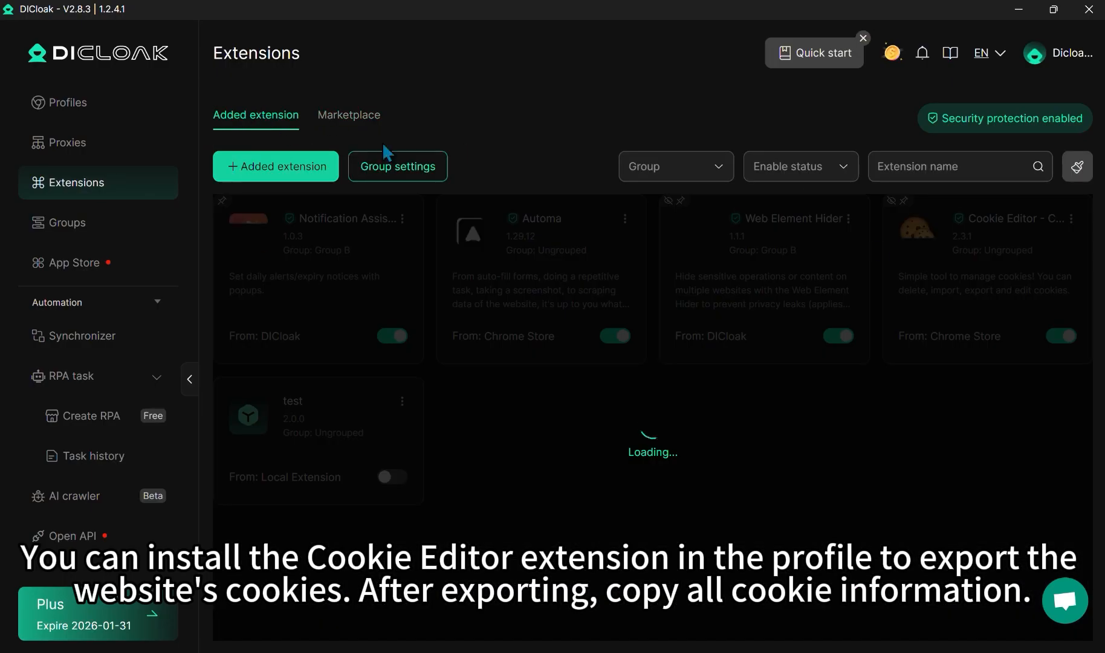
left_click(120, 105)
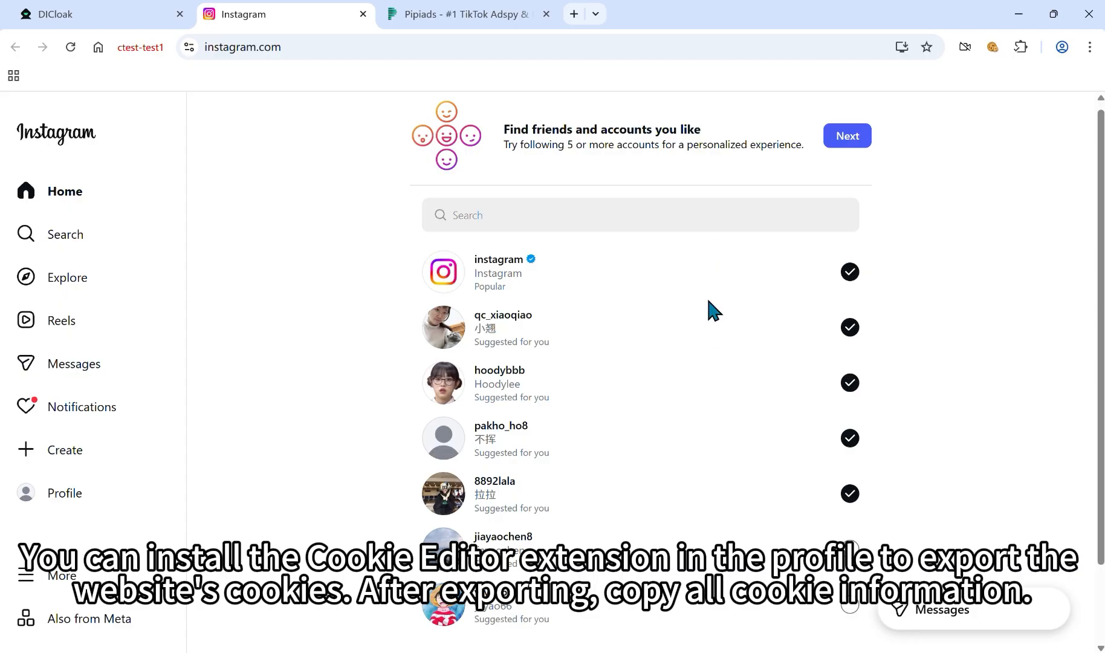
left_click(992, 46)
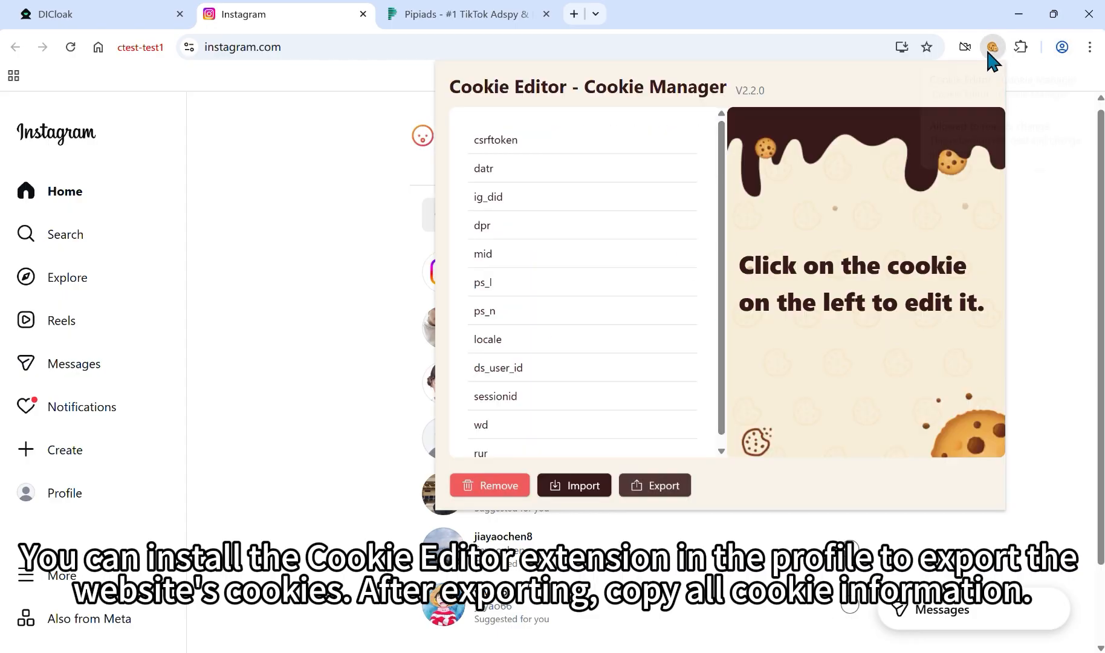
left_click(654, 489)
left_click(665, 460)
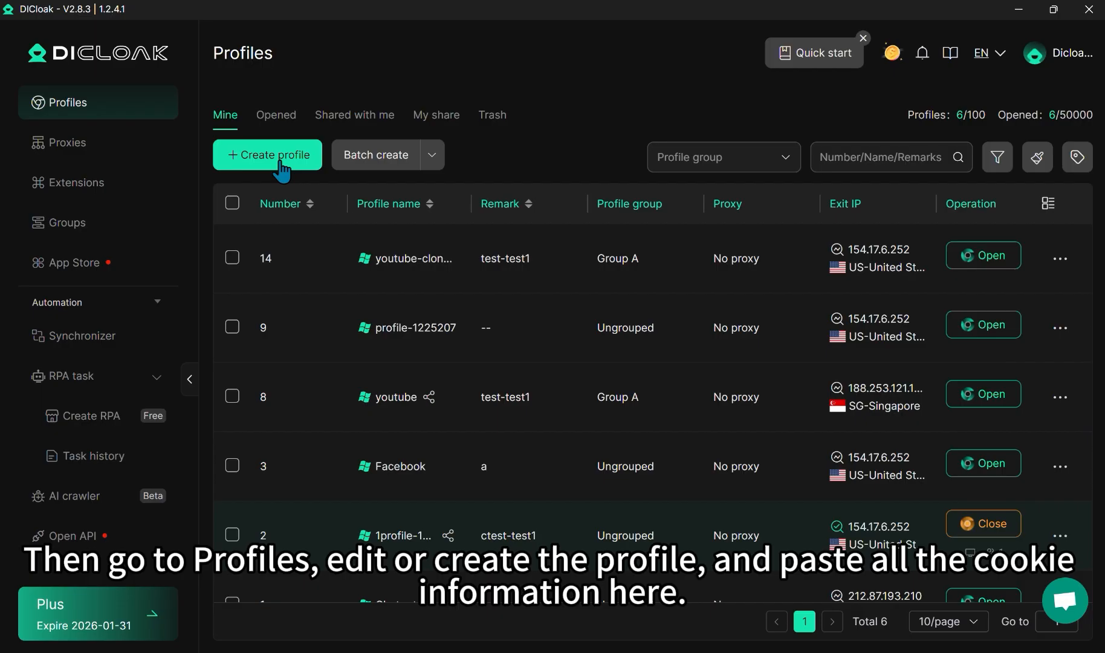
Step: Create a new profile and paste the exported cookie JSON into its Cookie field
left_click(279, 162)
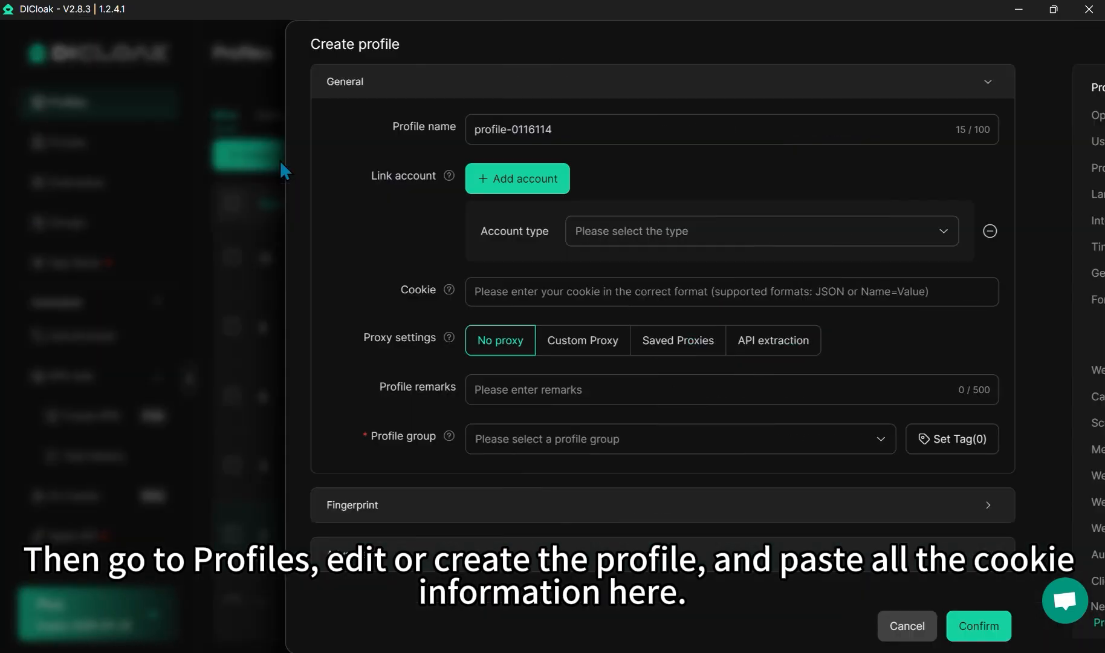
left_click(223, 285)
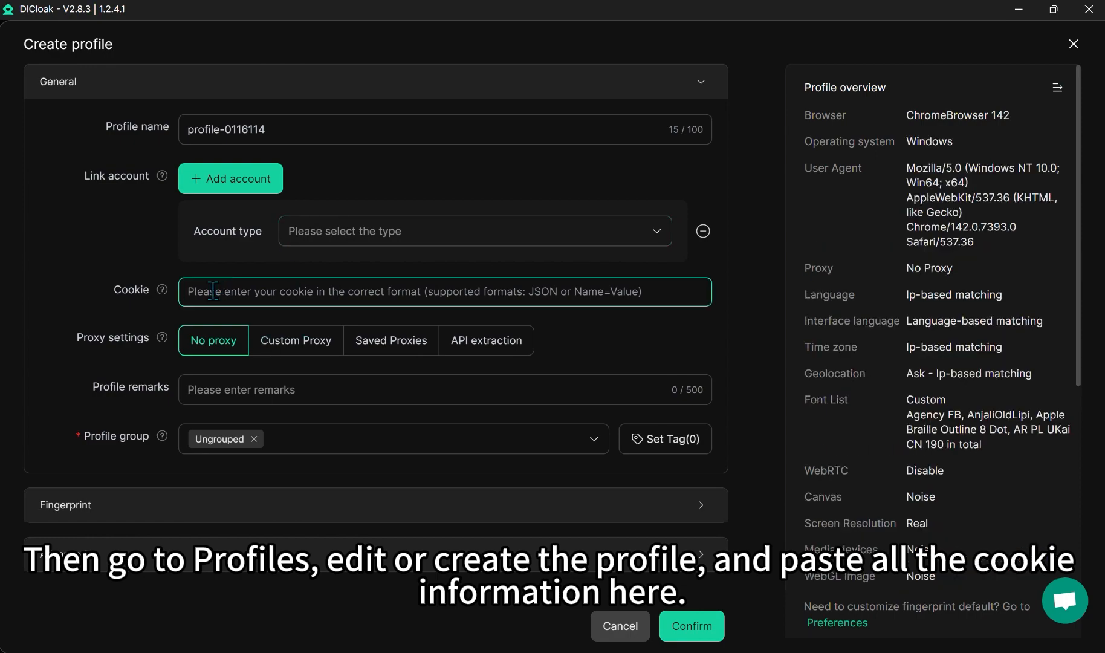
key("ctrl+v")
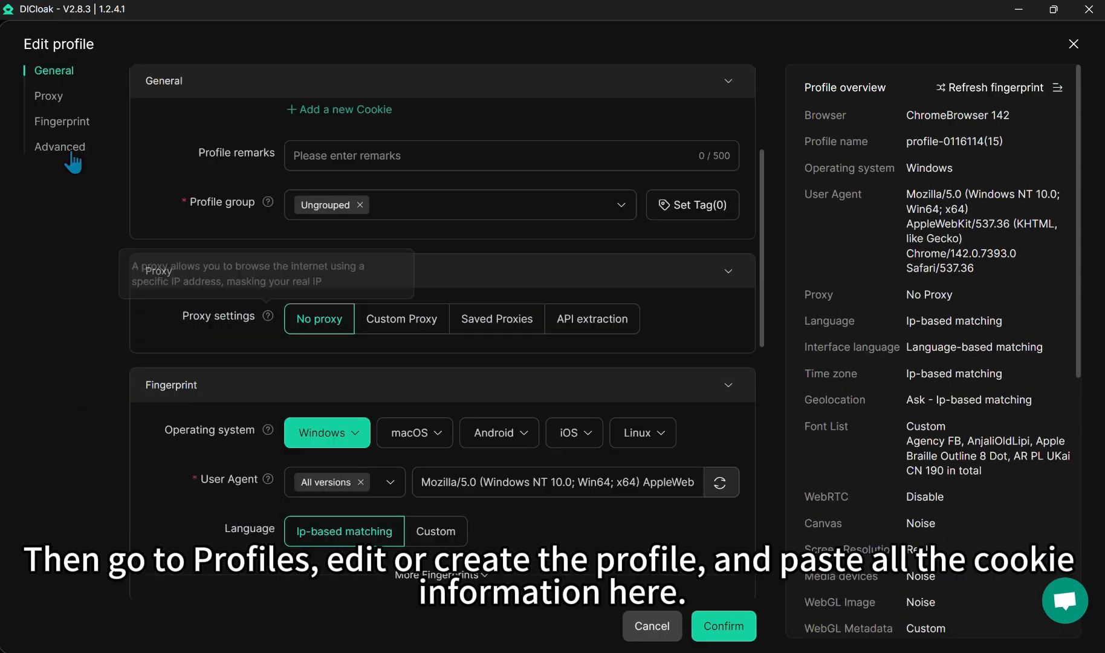
Step: Set data sync to Custom with overwrite protection on and the Super Admin group whitelisted
left_click(64, 151)
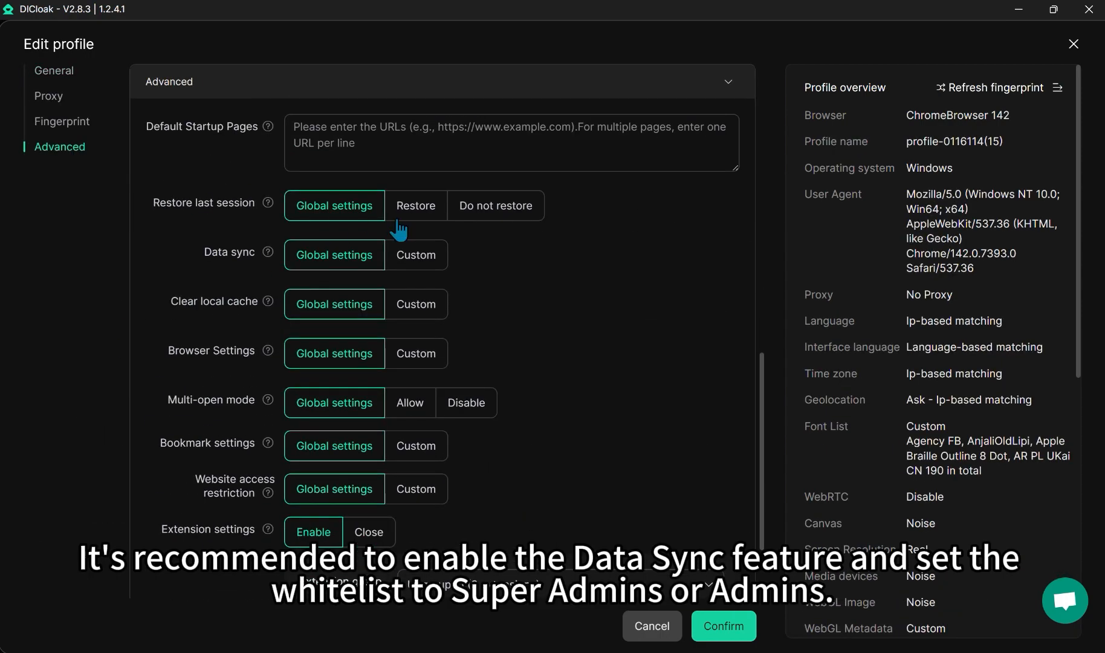
left_click(409, 257)
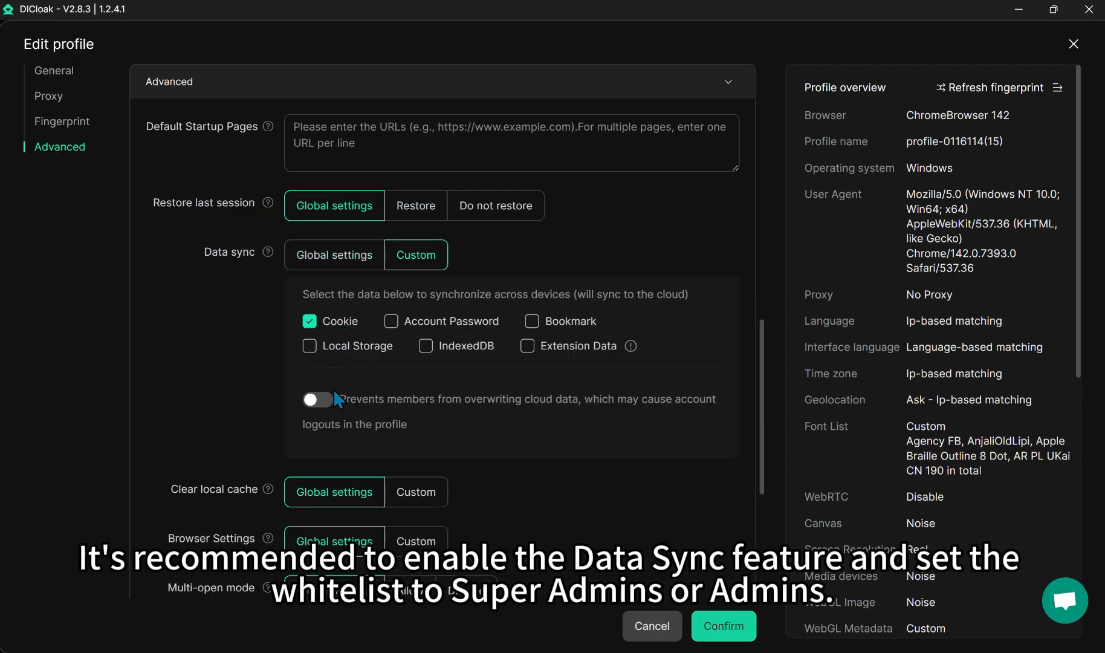
left_click(330, 398)
left_click(426, 469)
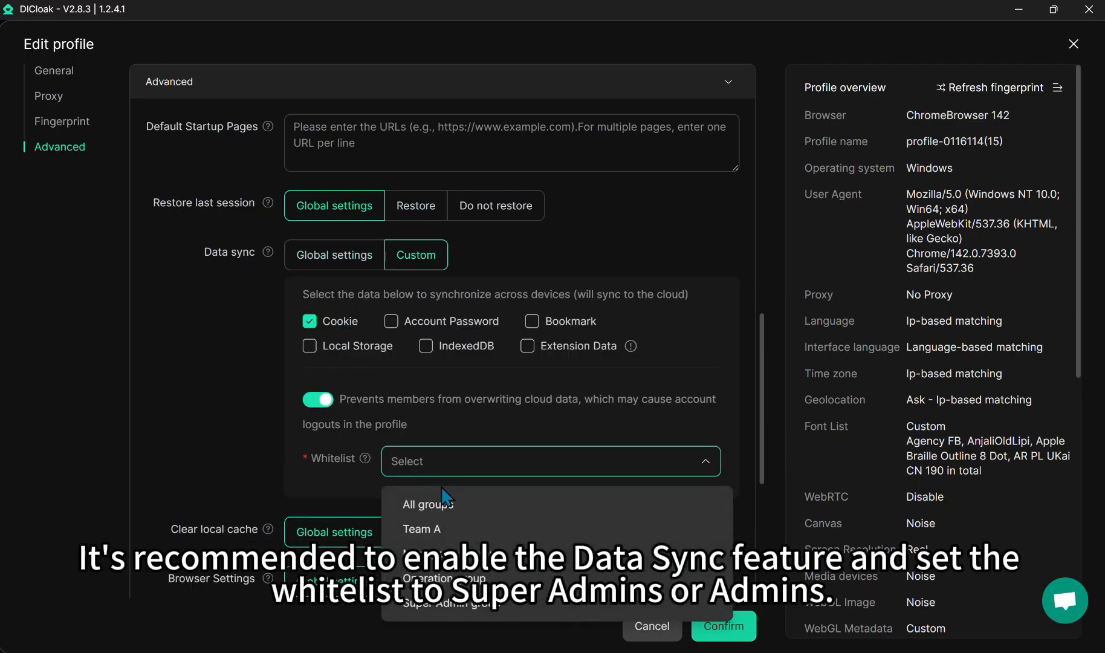
left_click(450, 603)
left_click(229, 404)
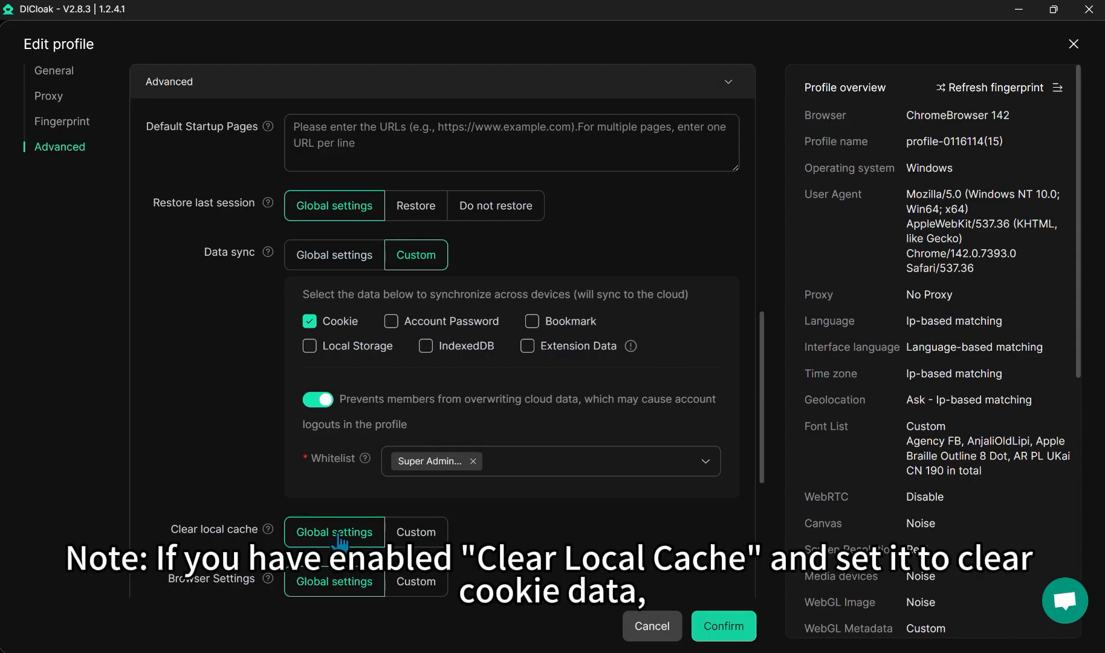
Step: Set local cache clearing to Custom with cloud data synced after clearing, then save the profile
left_click(430, 534)
scroll(477, 505, "down", 3)
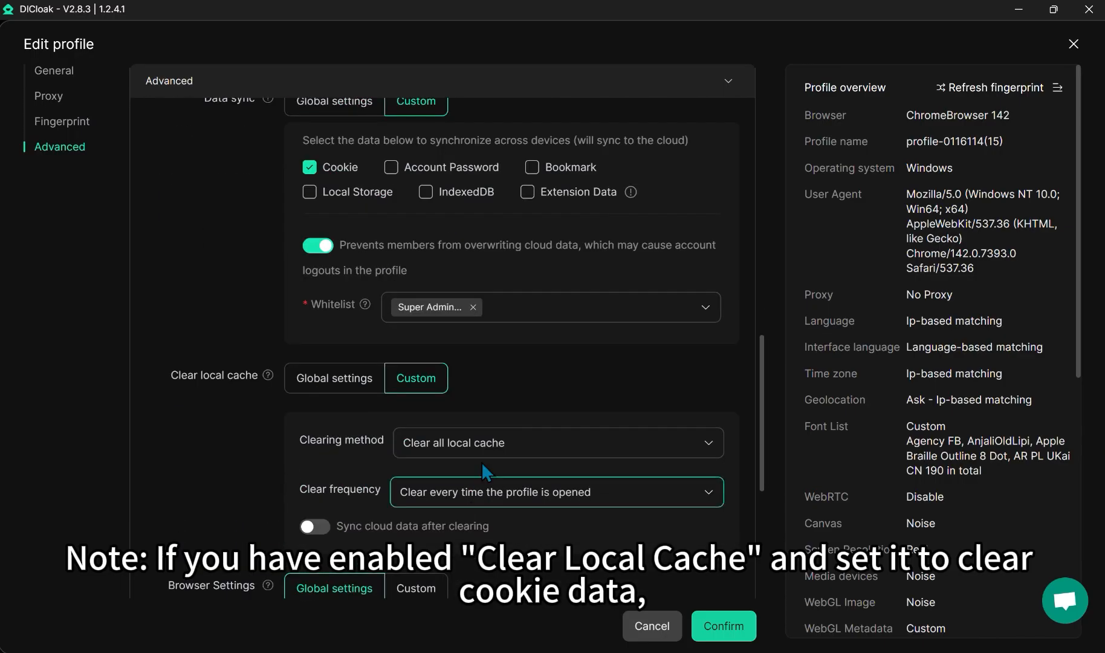
scroll(484, 510, "down", 1)
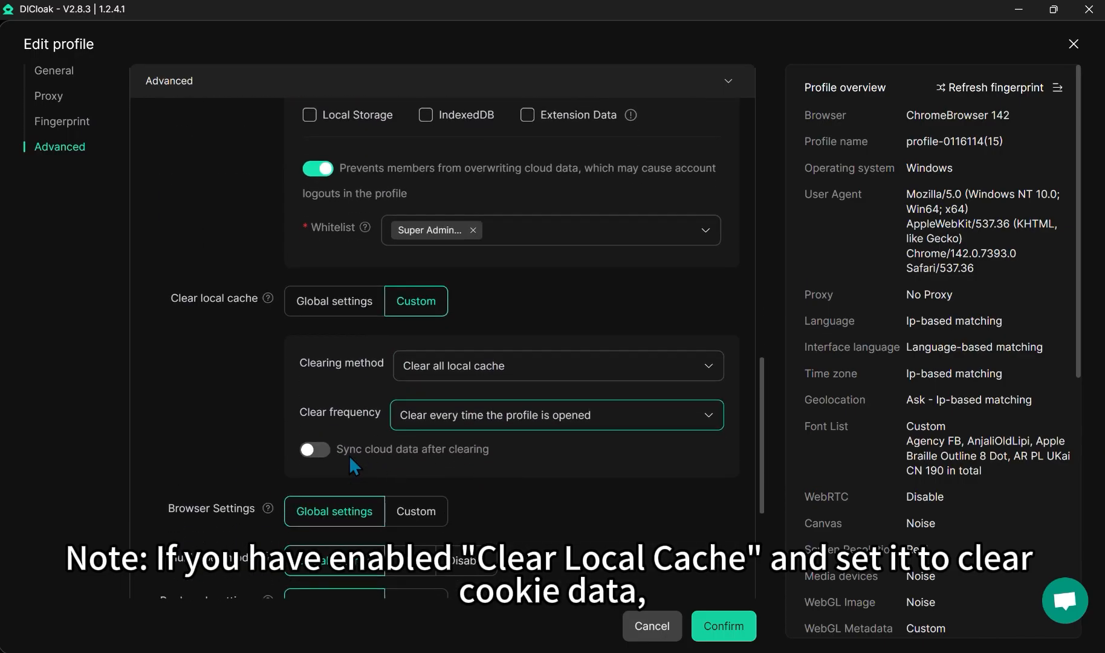
left_click(311, 450)
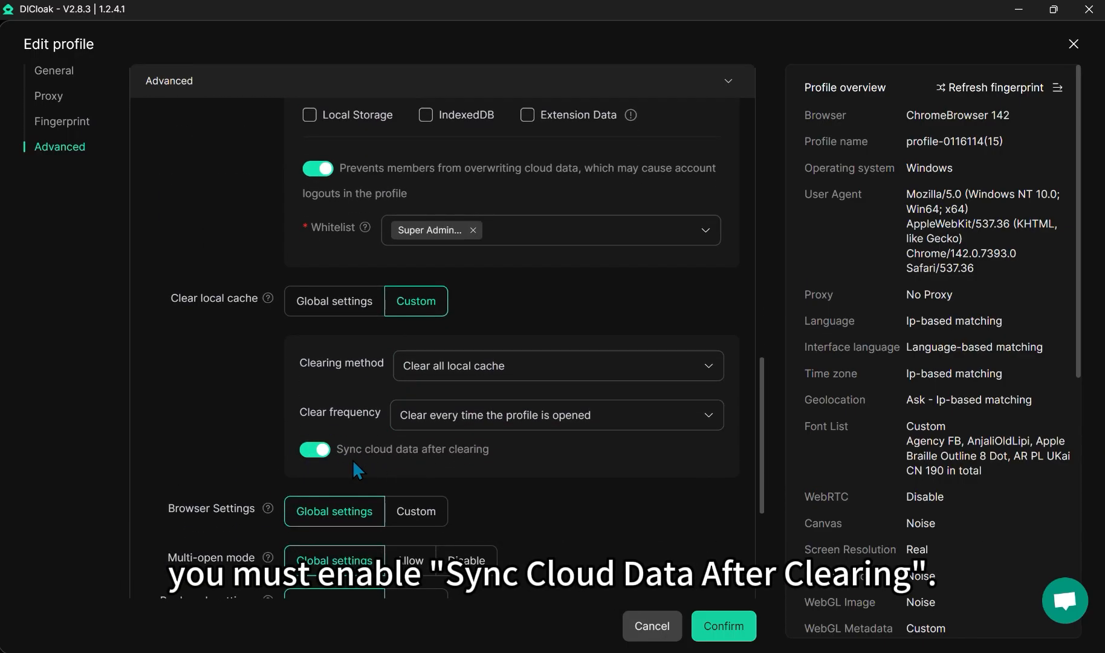
left_click(723, 626)
left_click(657, 377)
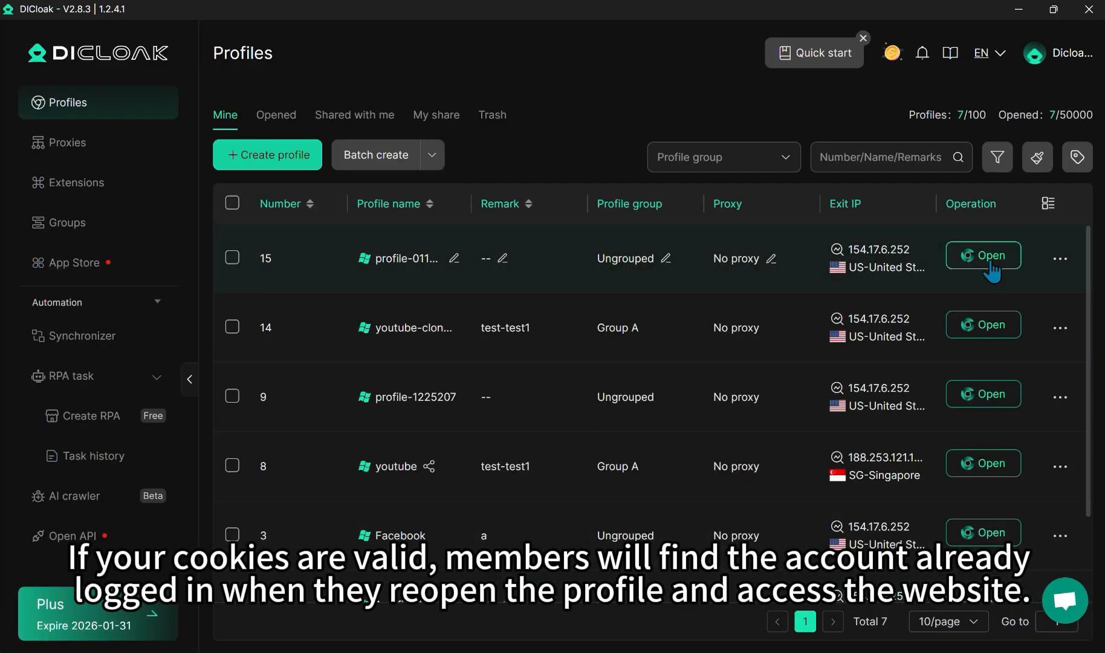
Step: Open profile 15, confirm Instagram's Search panel shows it logged in, then show the row's actions
left_click(991, 265)
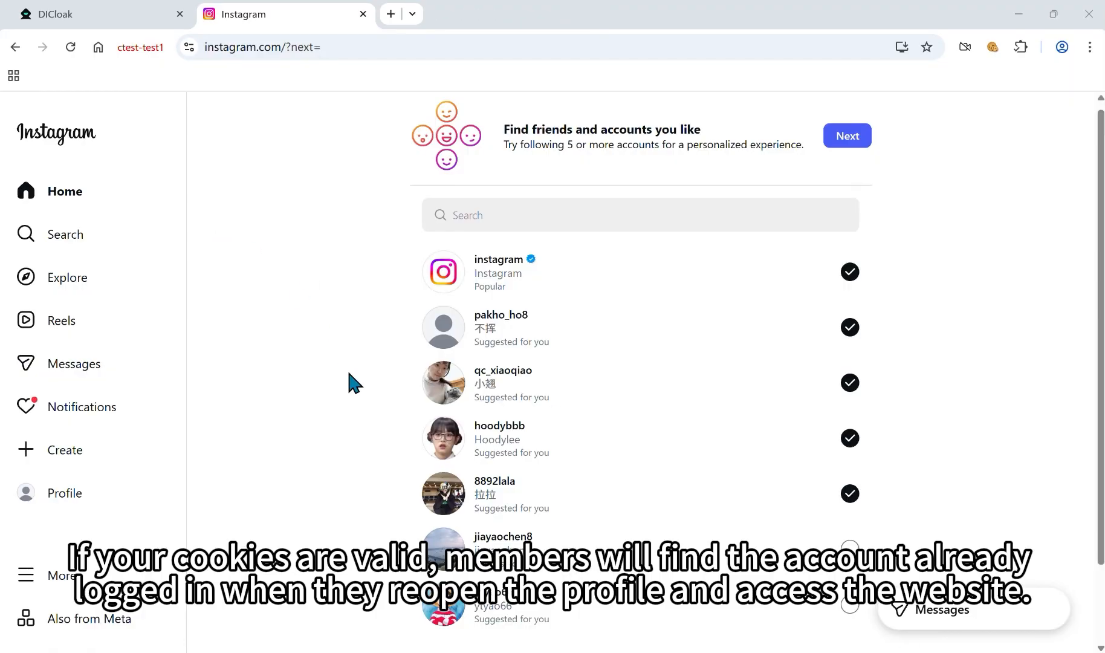
left_click(80, 235)
left_click(387, 217)
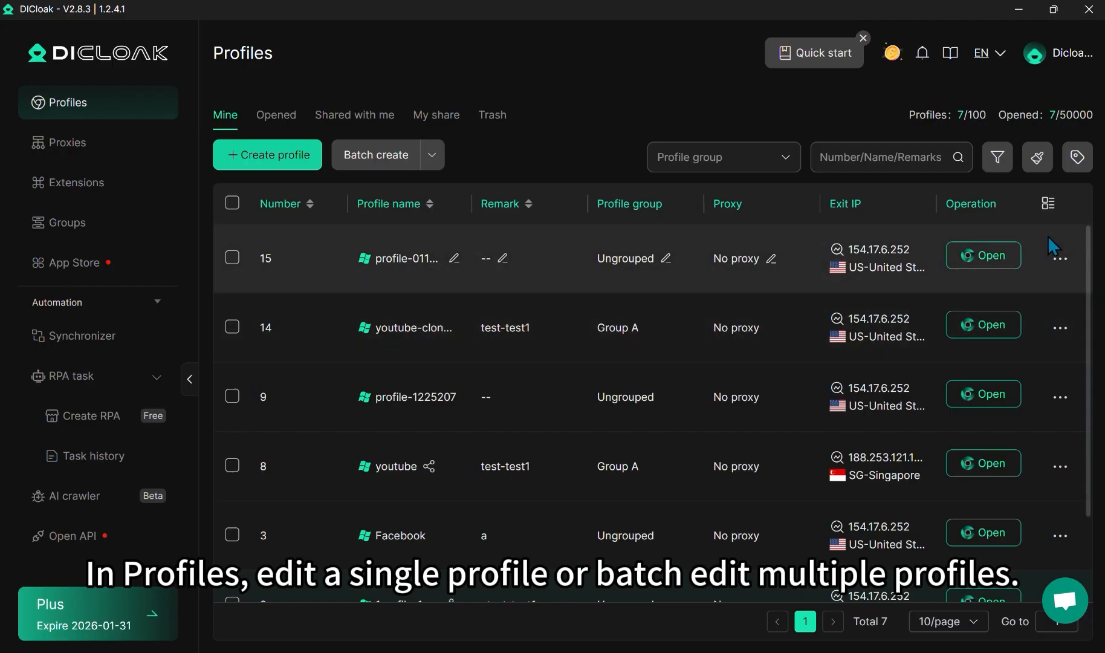
left_click(1059, 256)
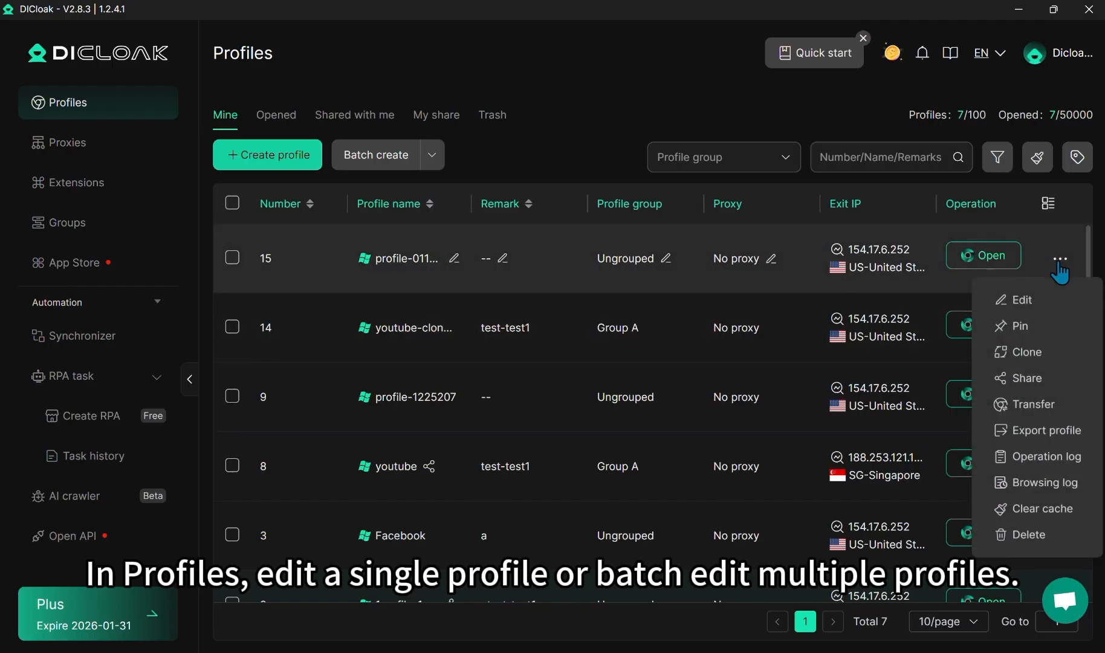
left_click(1021, 303)
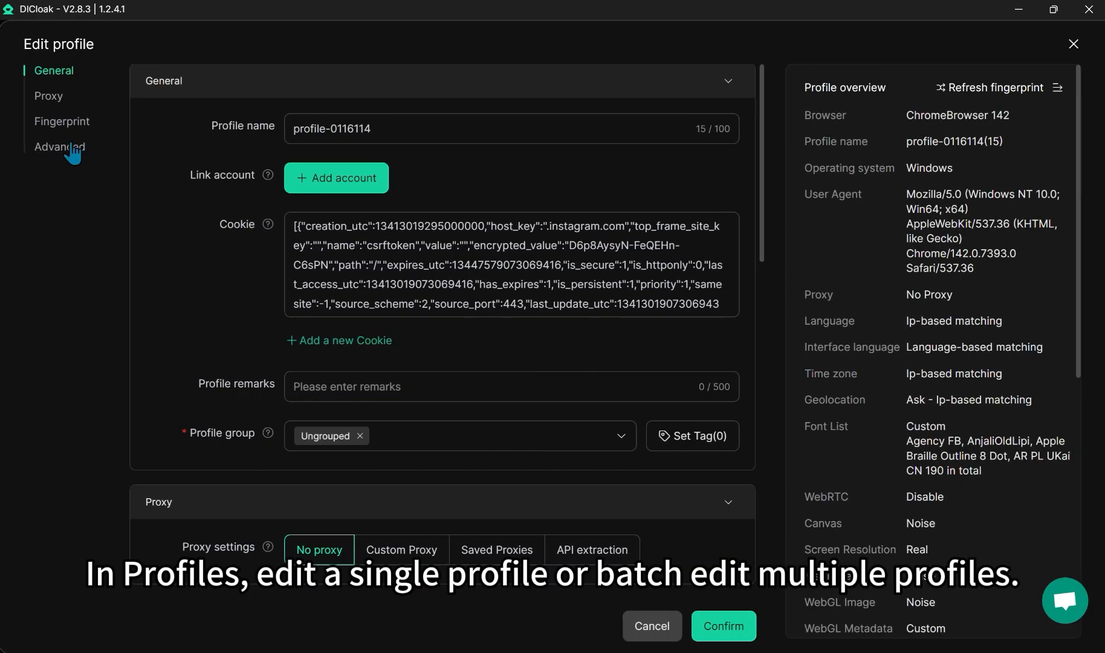
left_click(61, 147)
left_click(459, 129)
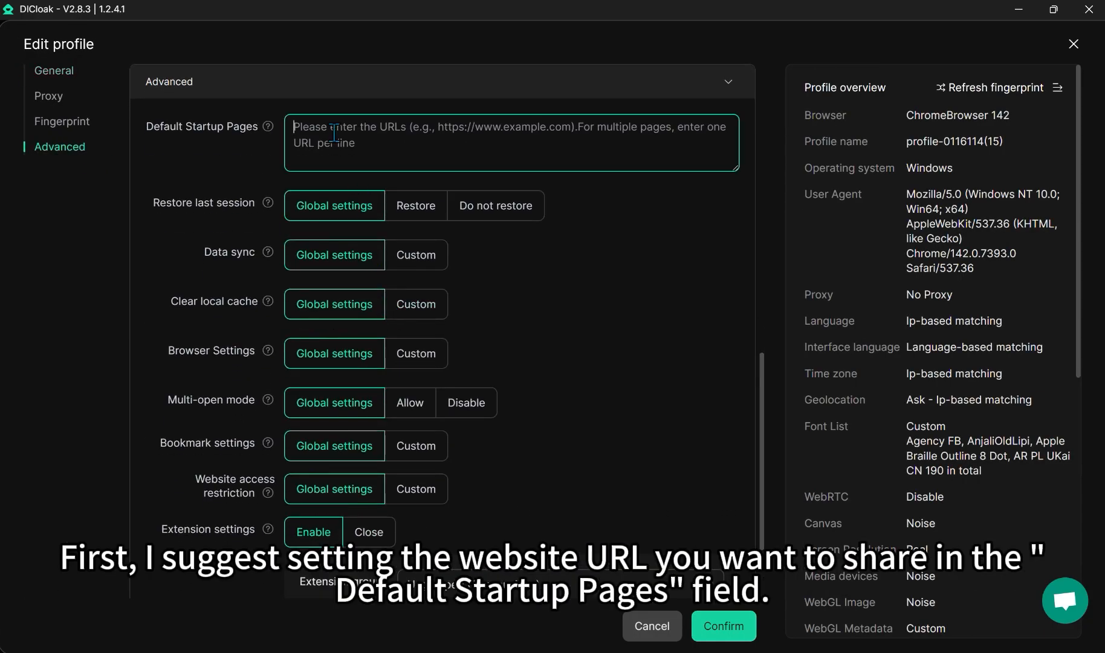
type("https://www.maloum.com/")
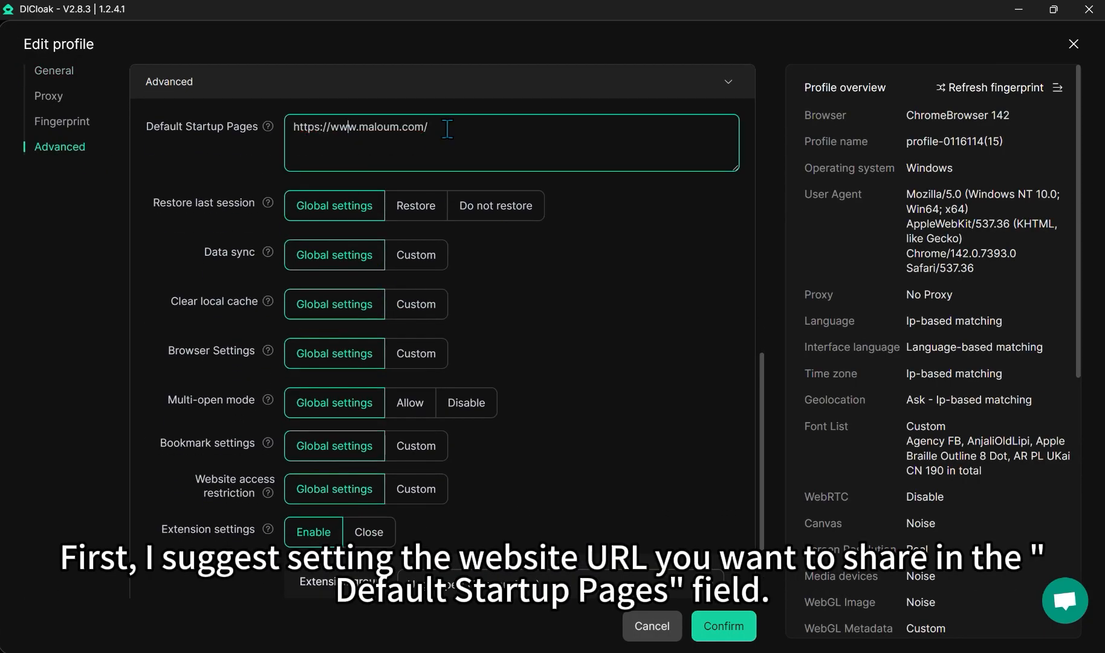
key("Return")
type("https://www.instagram.com/")
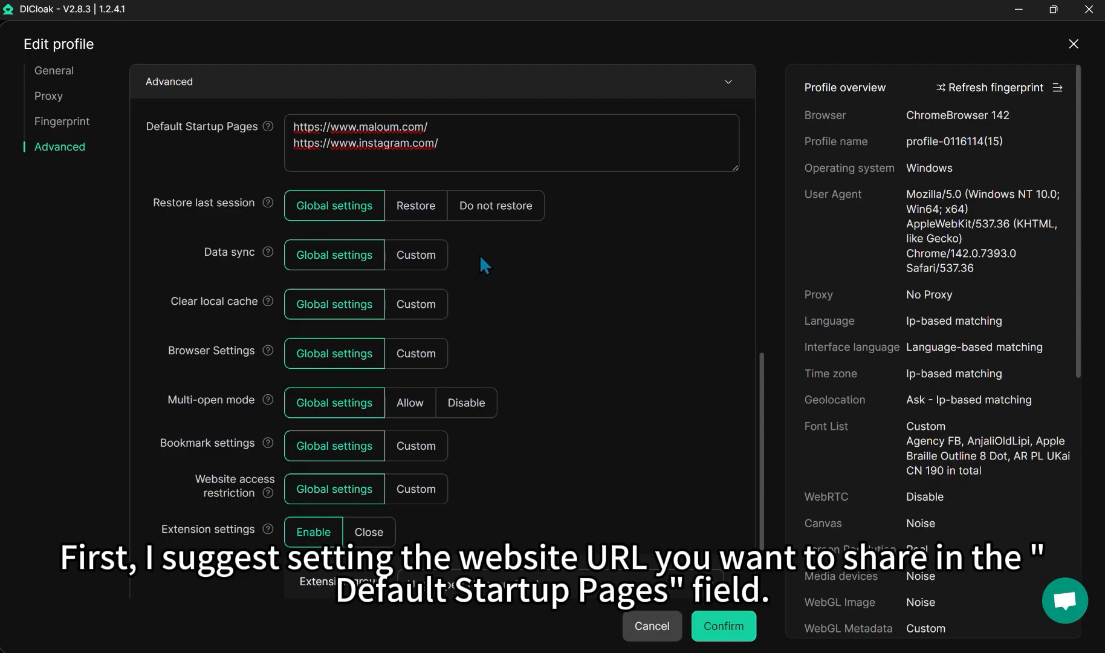
left_click(416, 255)
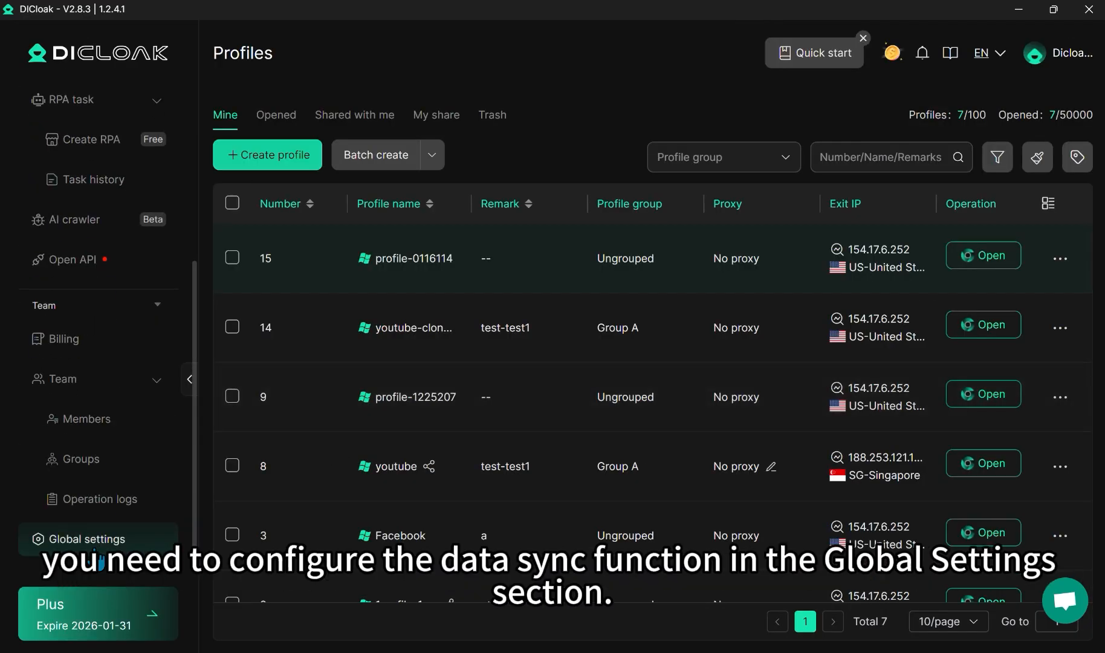
Step: Add Account Password, Local Storage and IndexedDB to custom data sync, leaving the whitelist unchanged
left_click(78, 538)
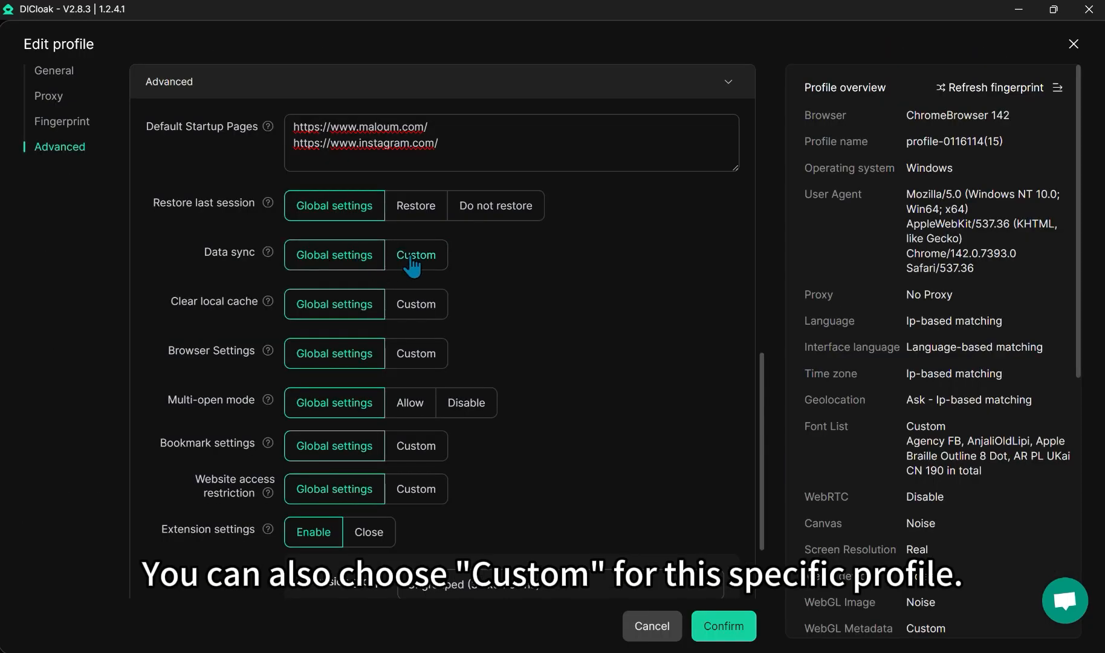
left_click(416, 256)
left_click(432, 329)
left_click(331, 348)
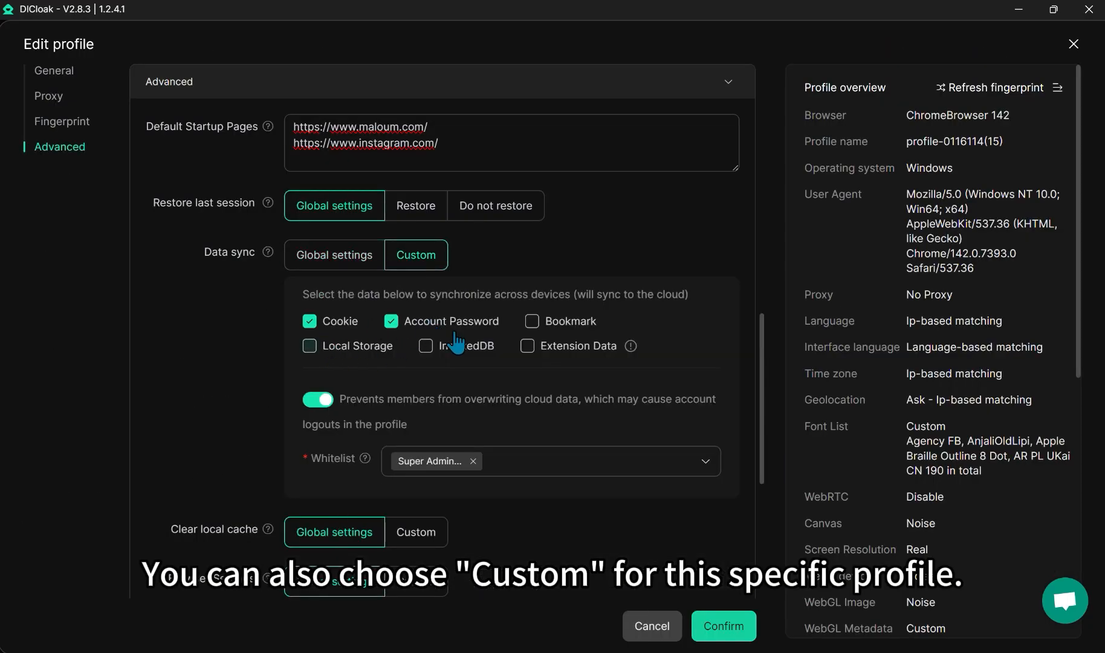
left_click(459, 356)
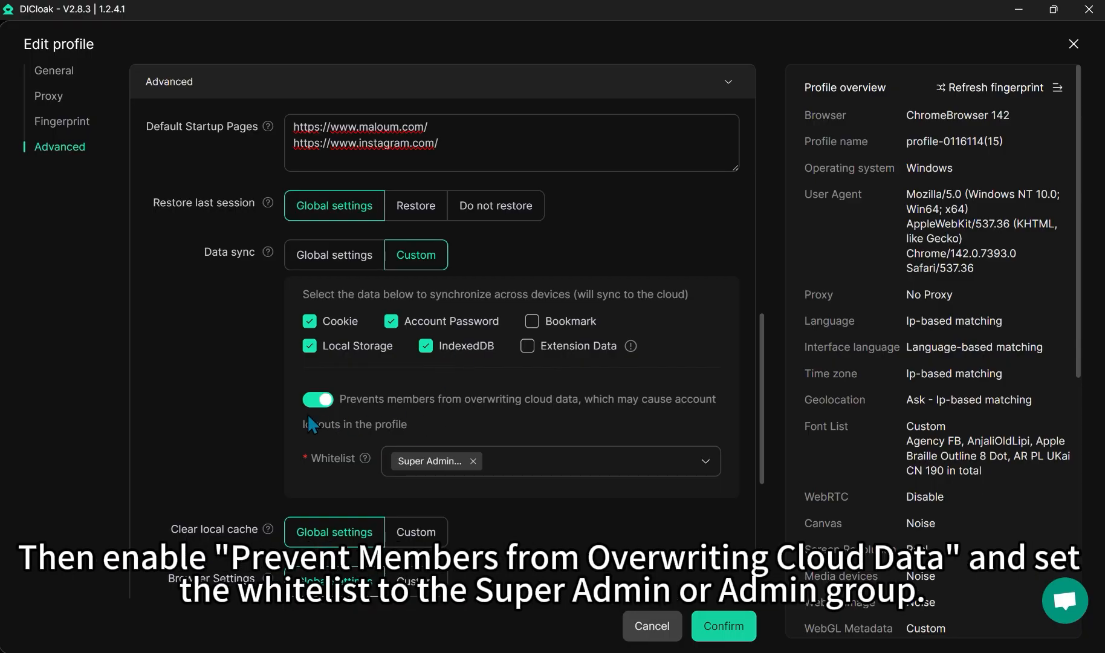
left_click(501, 462)
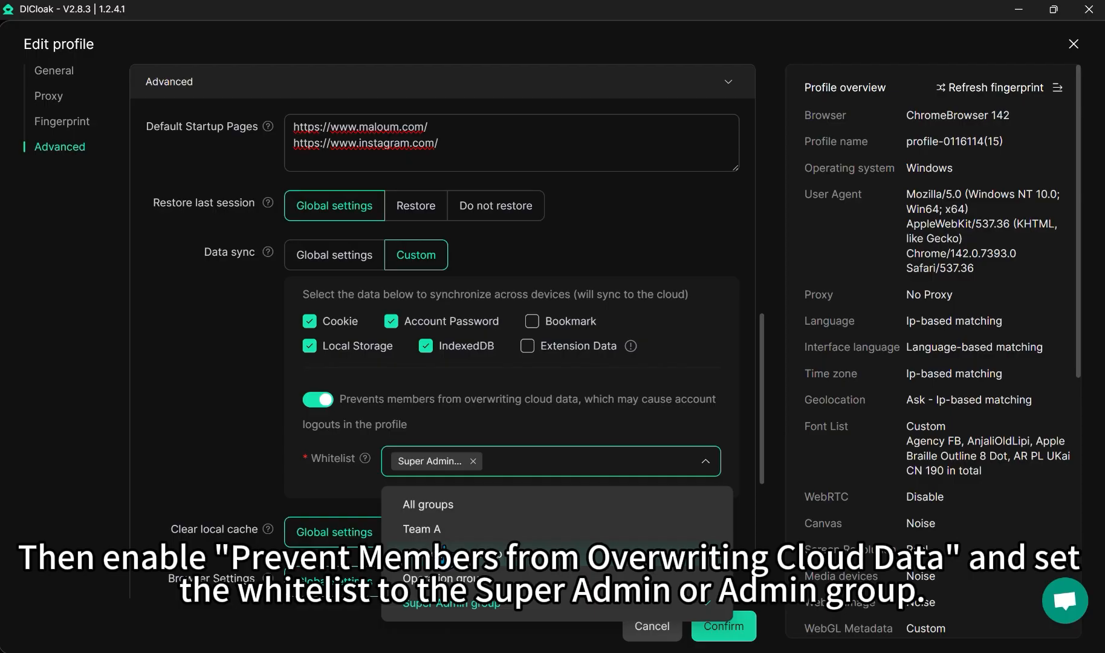
left_click(274, 440)
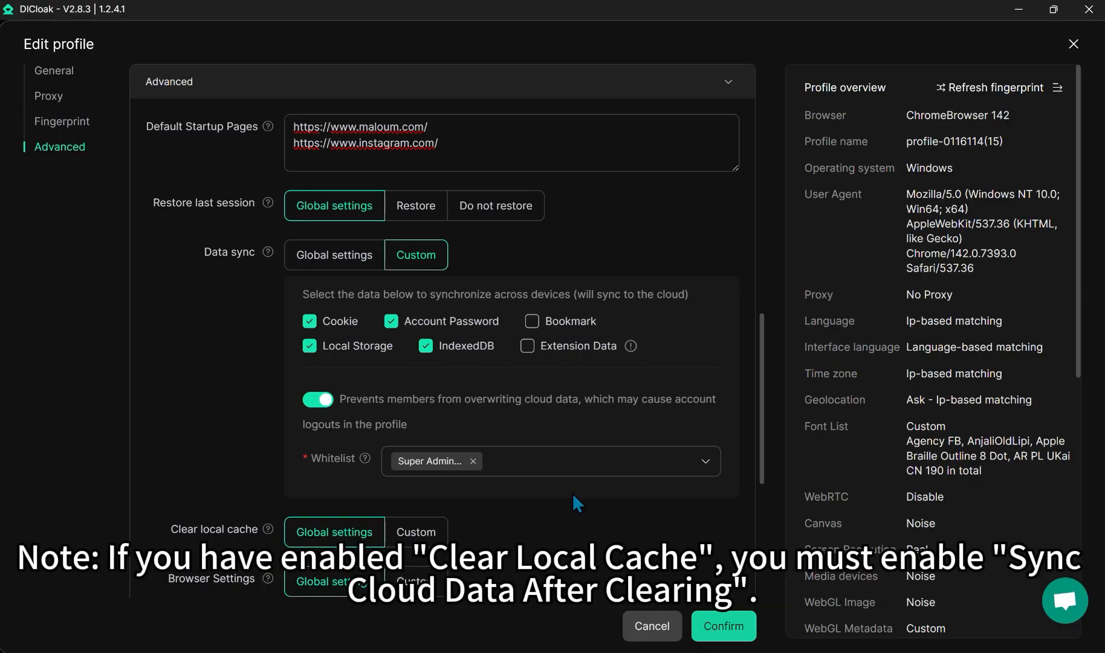
Step: Set Clear local cache to Custom with 'Sync cloud data after clearing' on, and save the profile
scroll(573, 493, "down", 3)
left_click(415, 379)
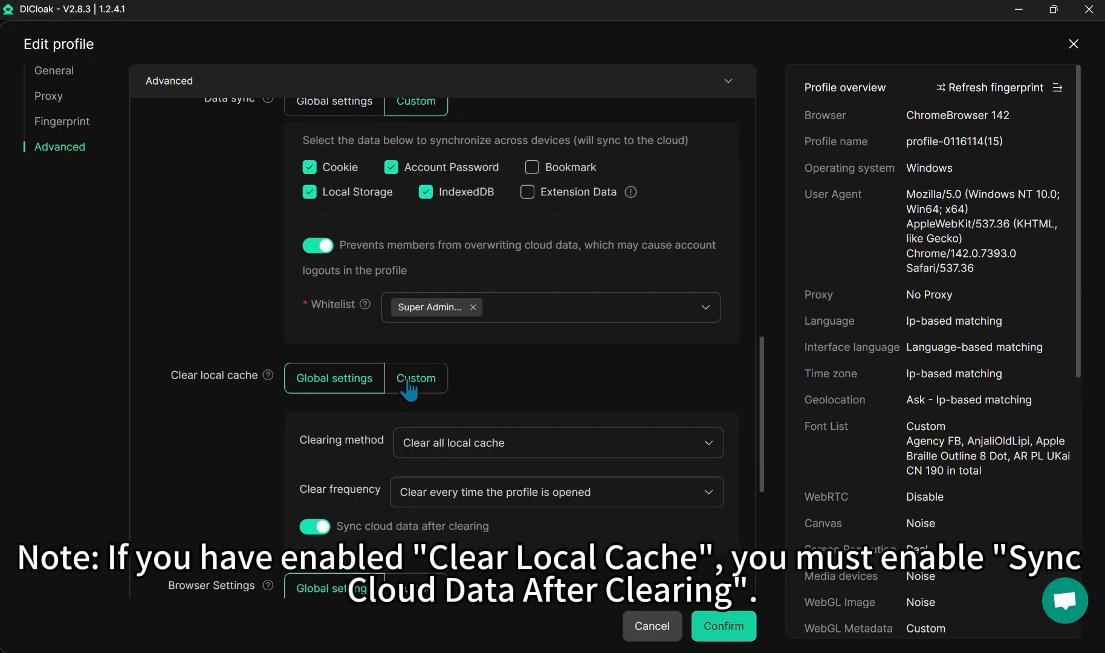
scroll(445, 373, "down", 2)
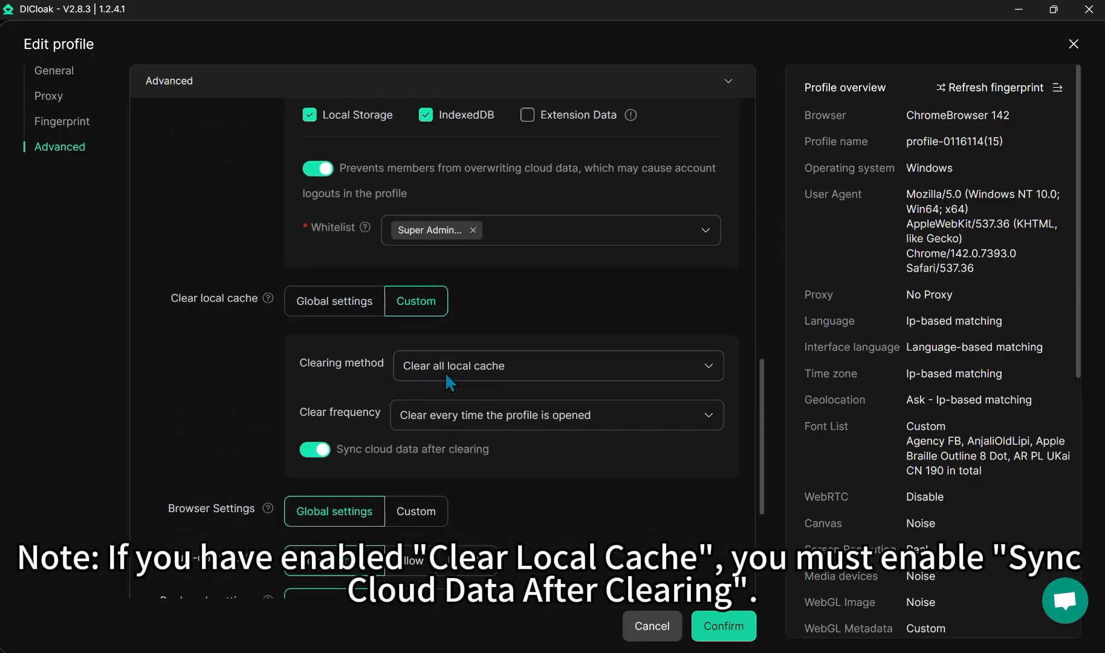
left_click(321, 452)
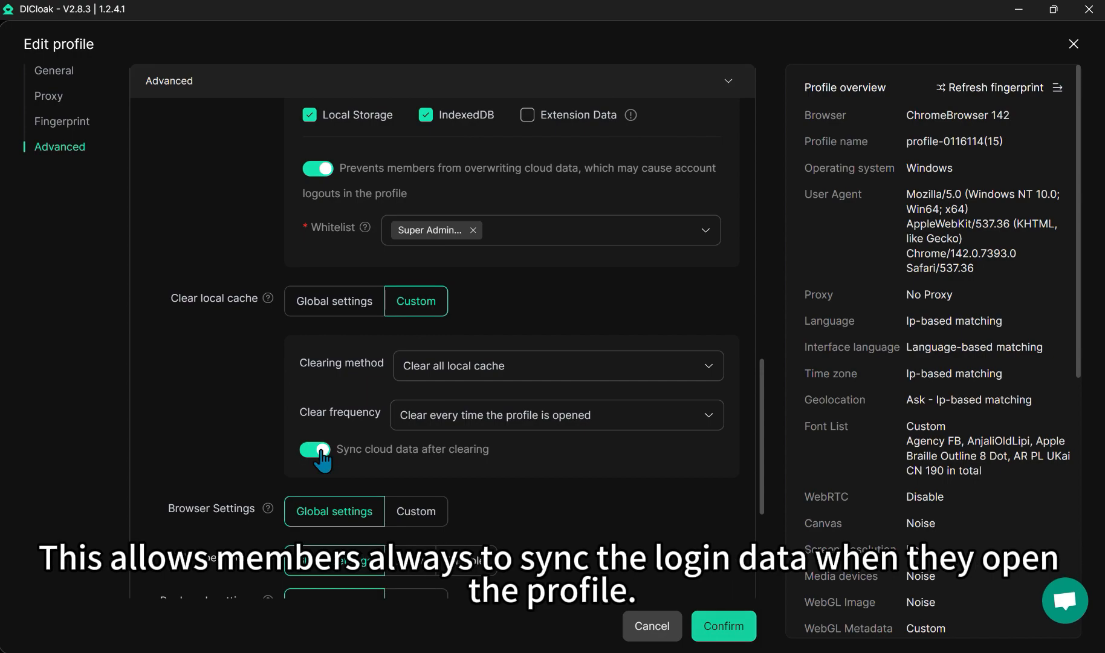
left_click(719, 626)
Step: Save the new settings, close profile 15 for all members, then relaunch its browser
left_click(657, 374)
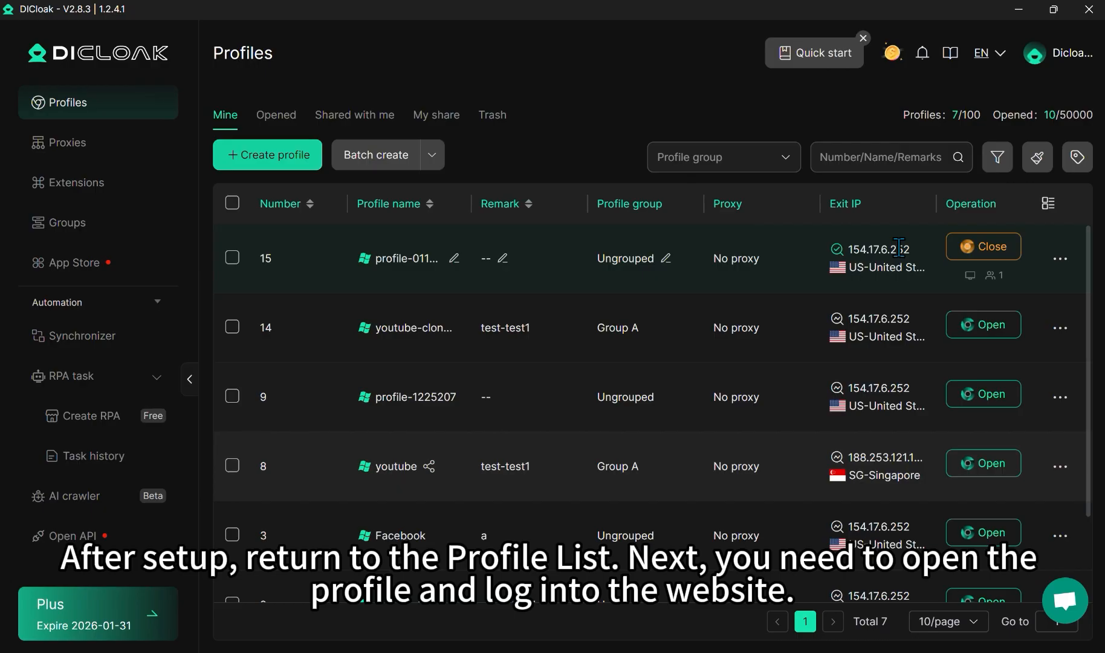
left_click(994, 276)
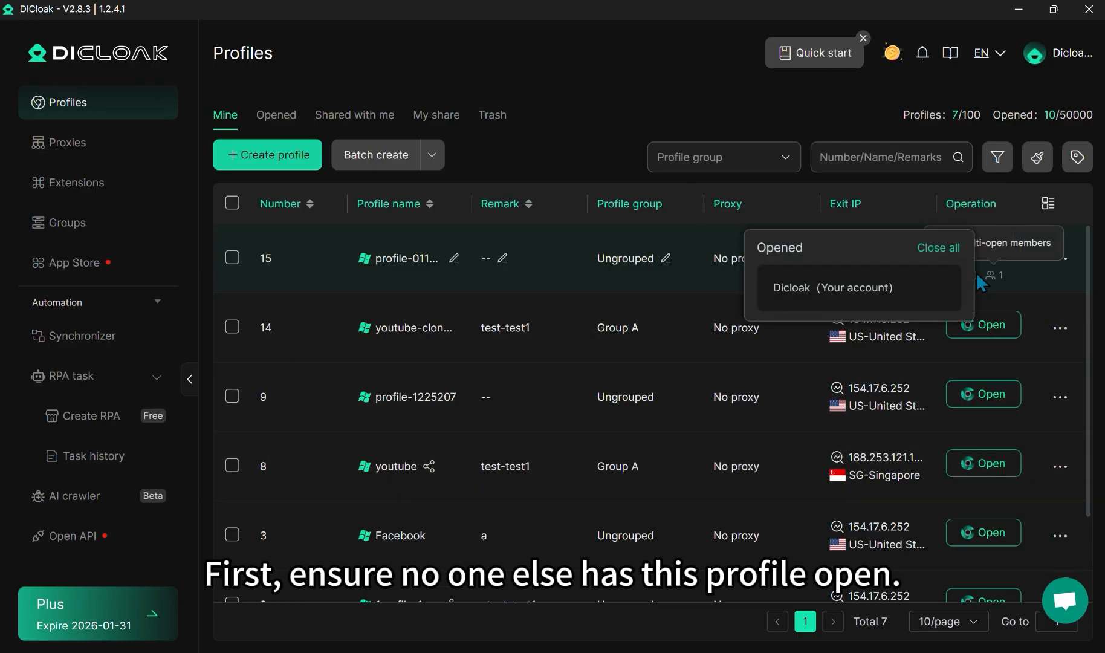
left_click(942, 249)
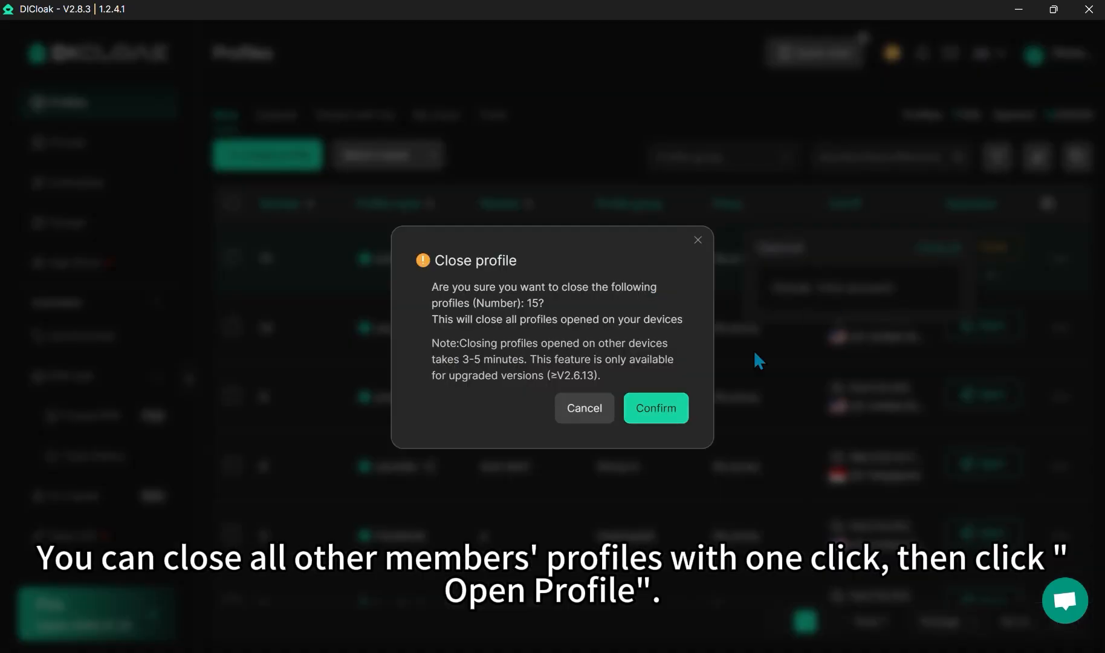
left_click(664, 410)
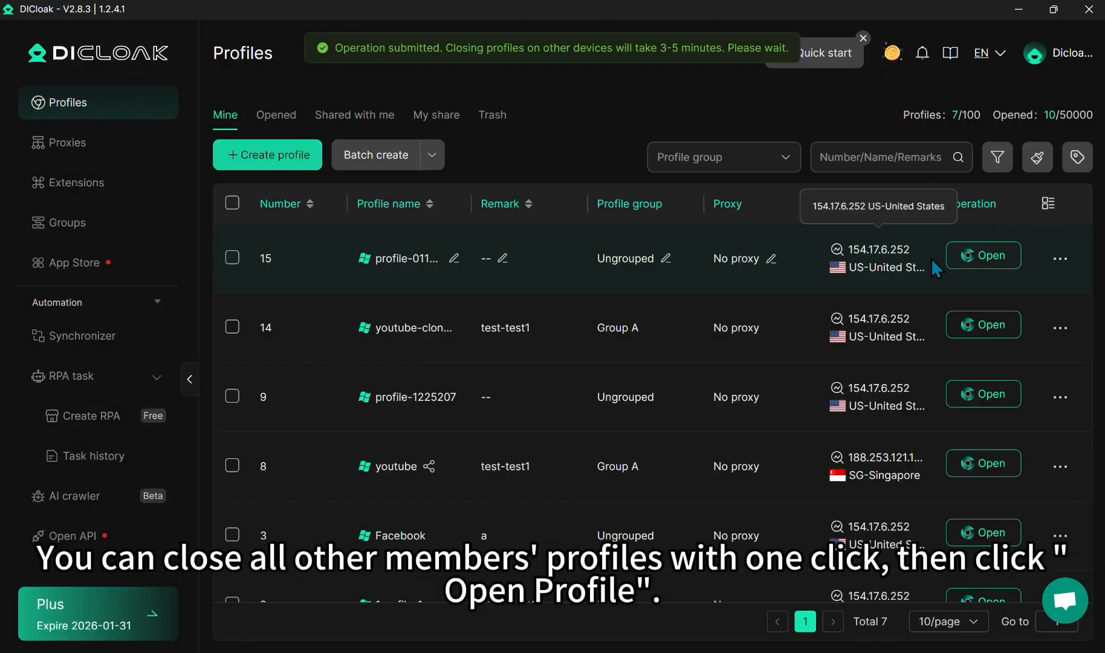
left_click(980, 256)
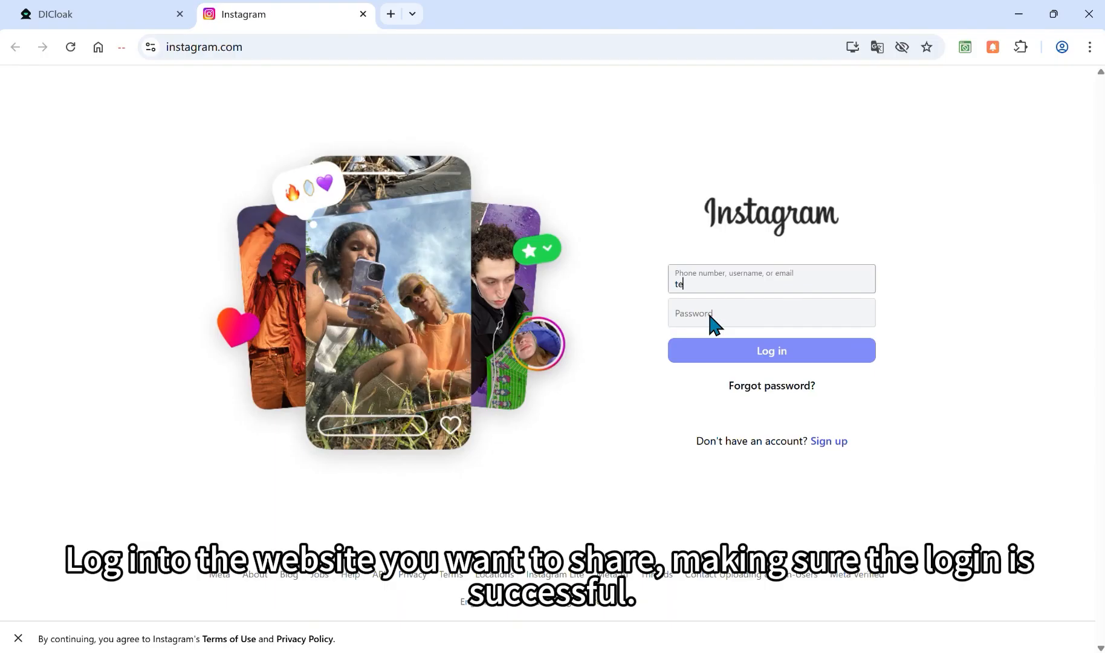
Step: Log into Instagram with the account password, then close the browser and reopen profile 15
left_click(704, 312)
type("12345678901234")
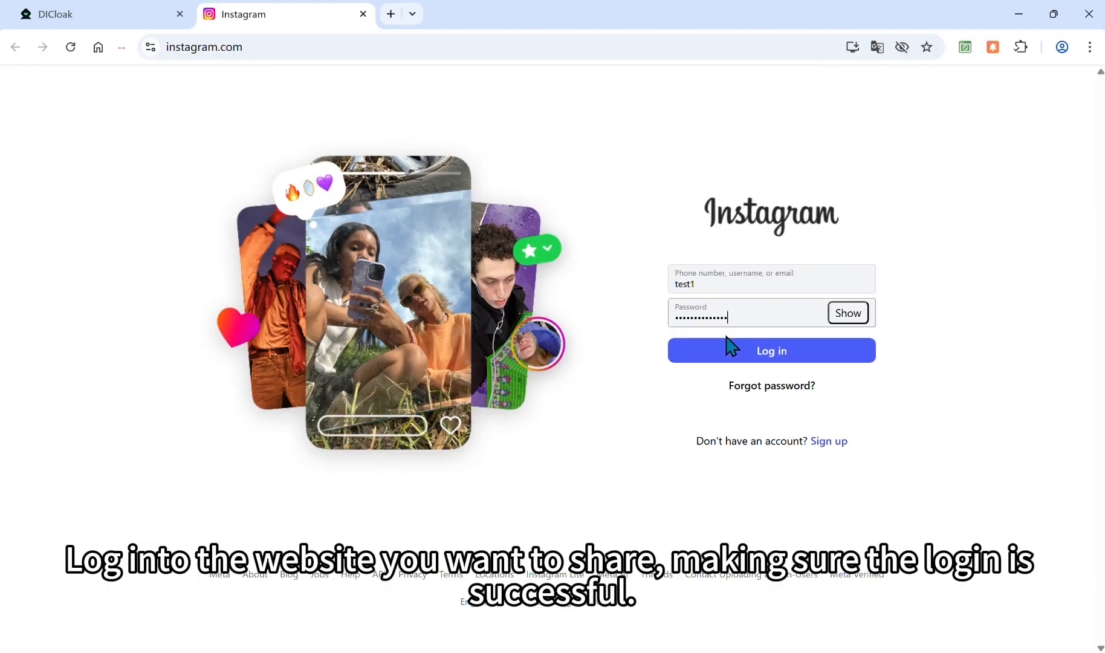
left_click(756, 356)
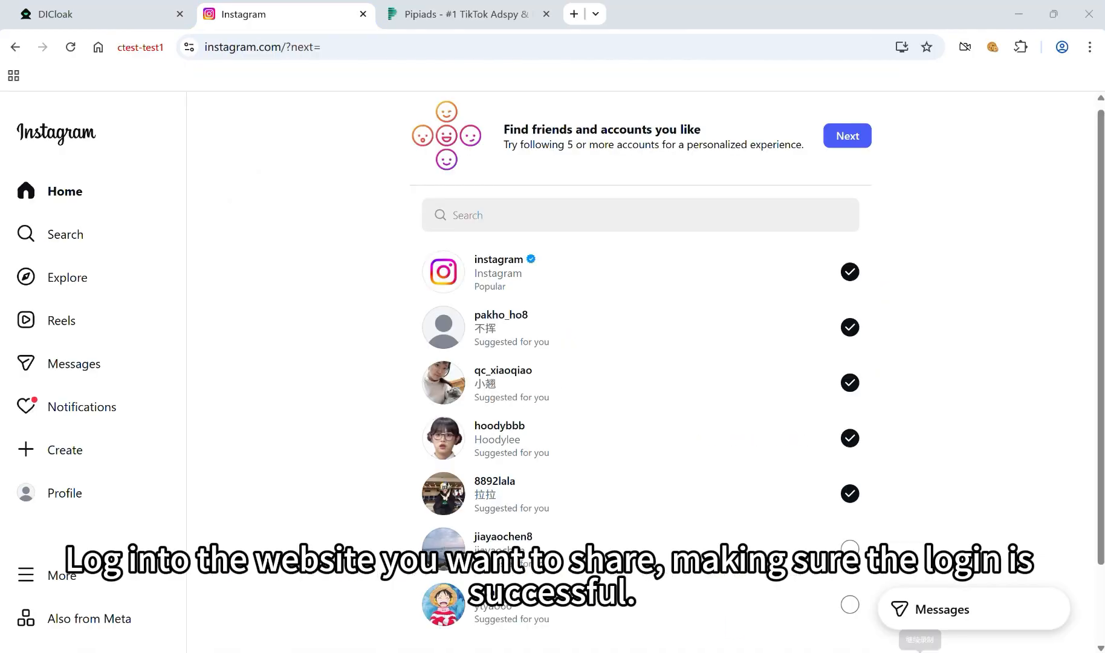
left_click(1090, 15)
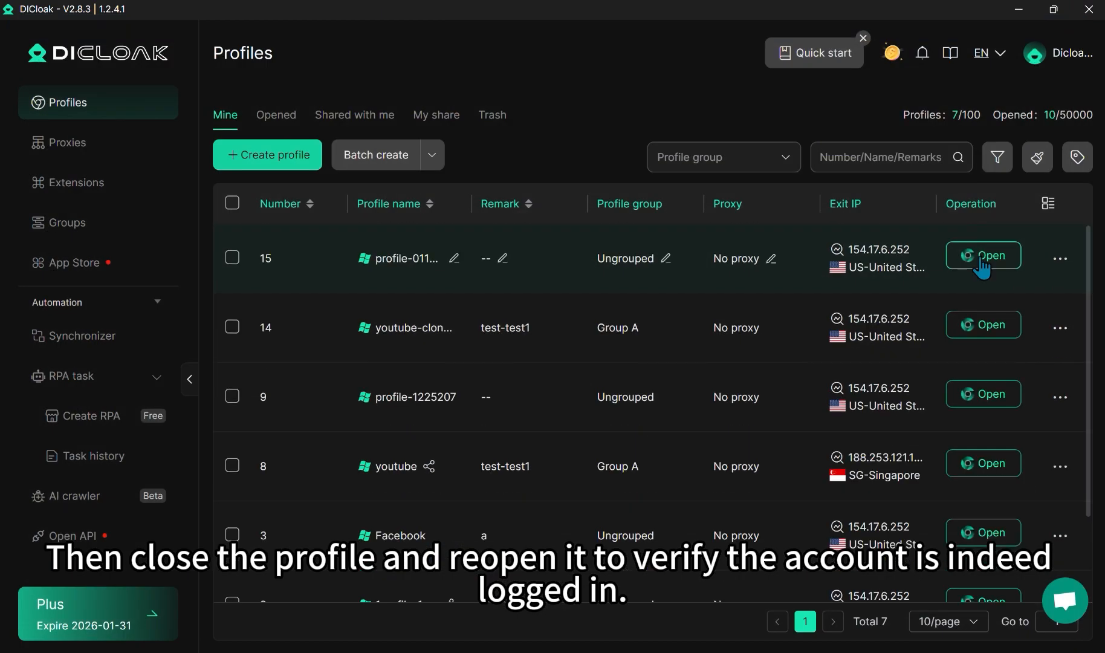
left_click(982, 258)
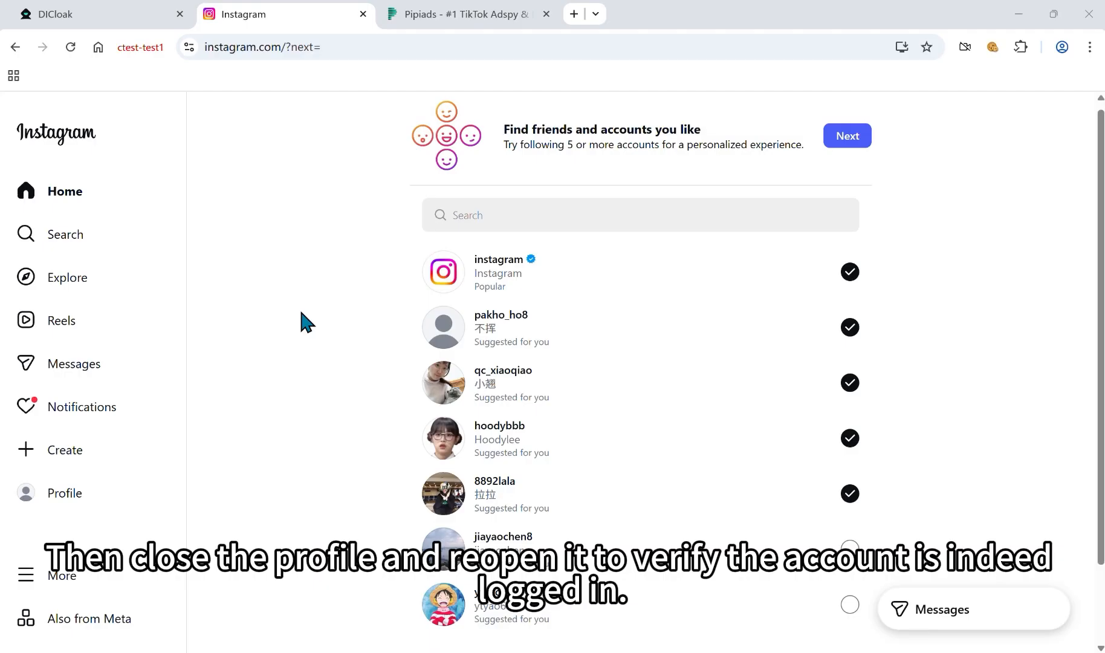